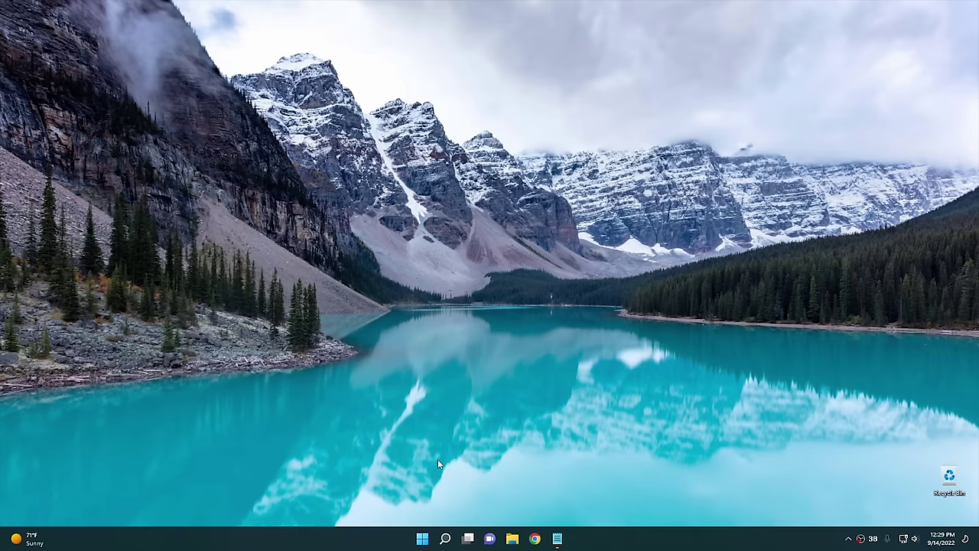
Create a system restore point described as "Reg Hacks 2".
click(423, 539)
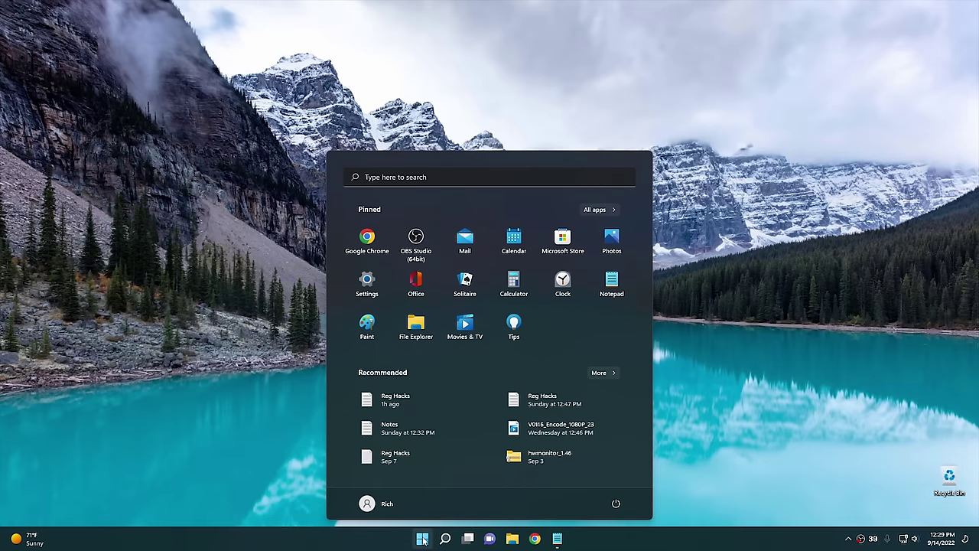
text(restore)
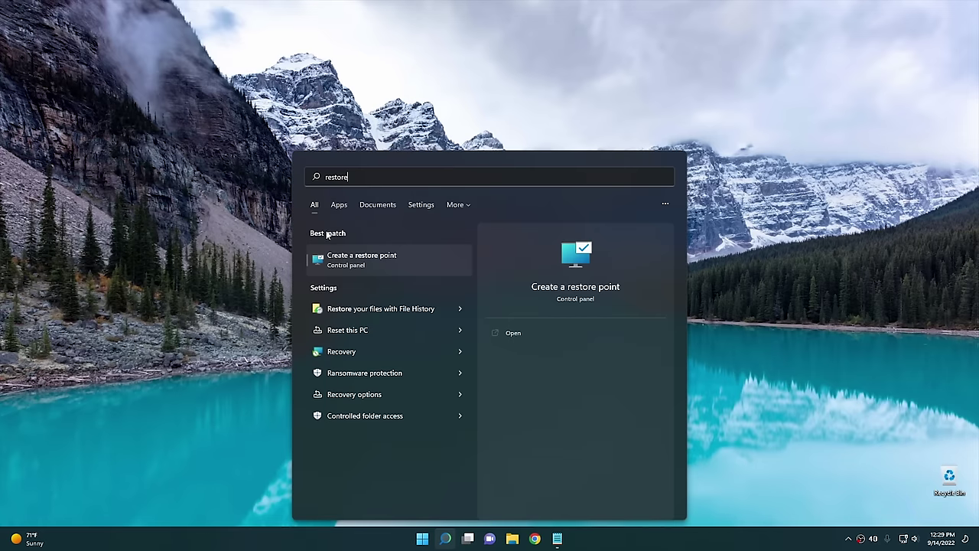
click(382, 265)
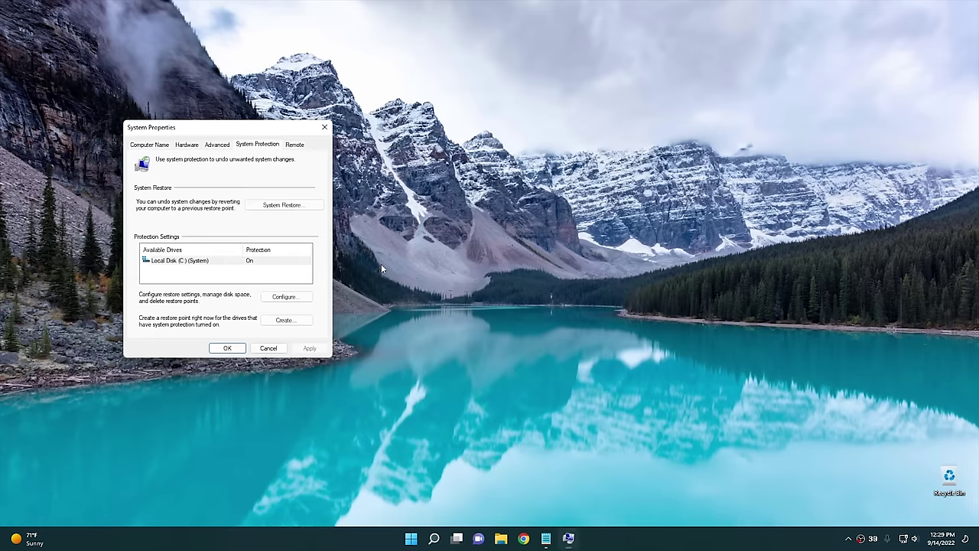
click(283, 321)
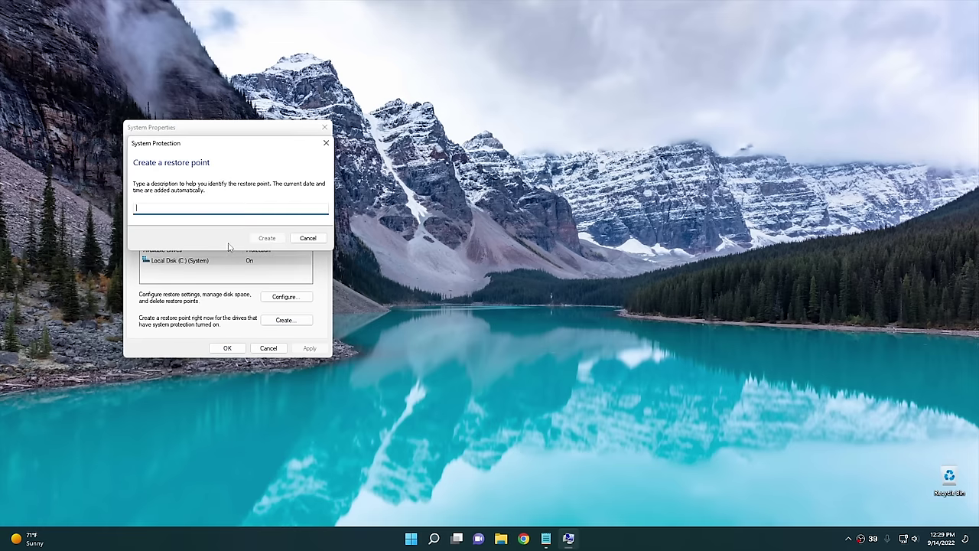
text(Reg Hacks 2)
click(264, 239)
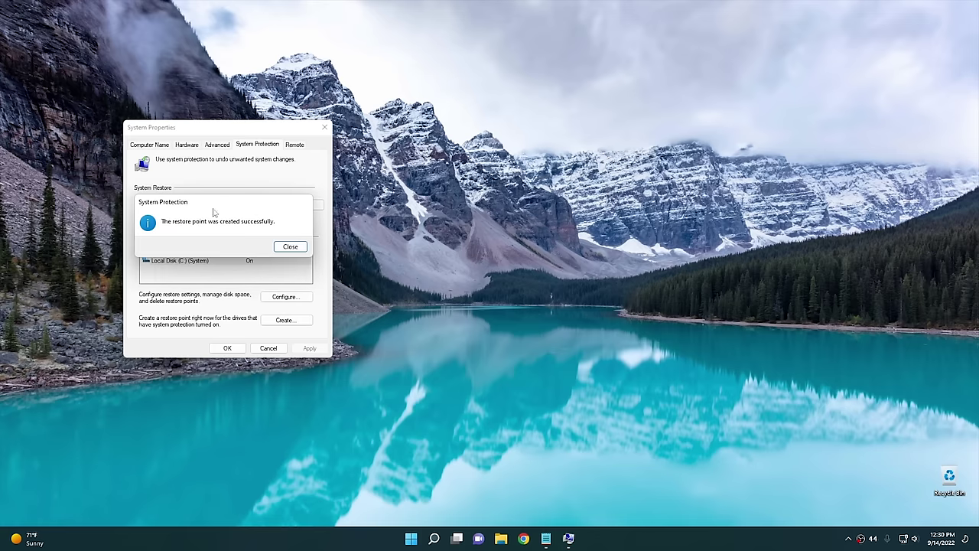
click(290, 246)
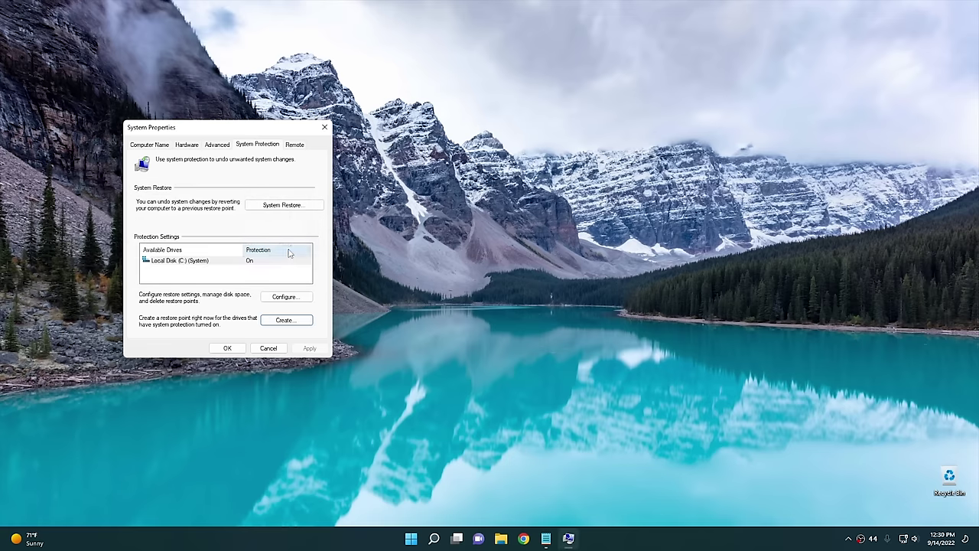
Check the System Restore wizard's option for choosing a different restore point, cancel it and close System Properties.
click(282, 206)
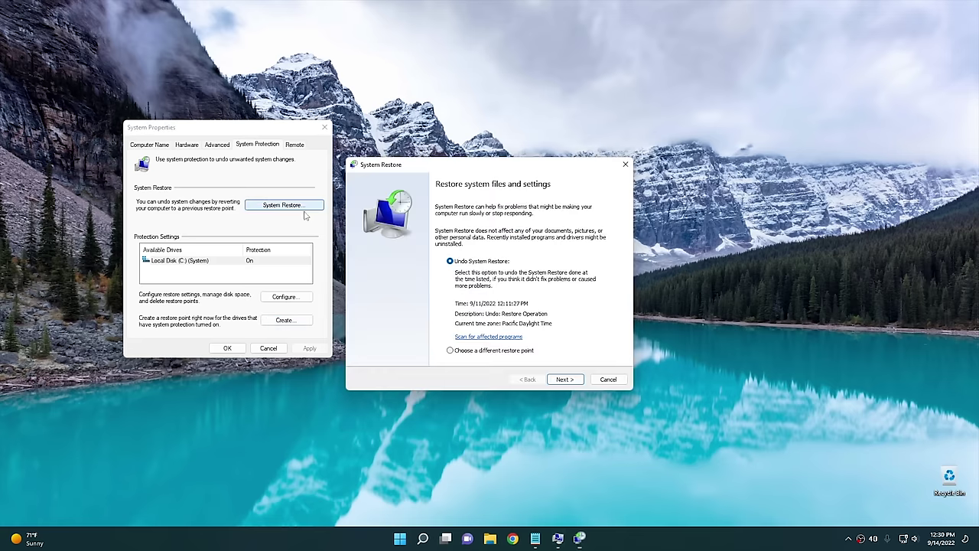
click(474, 355)
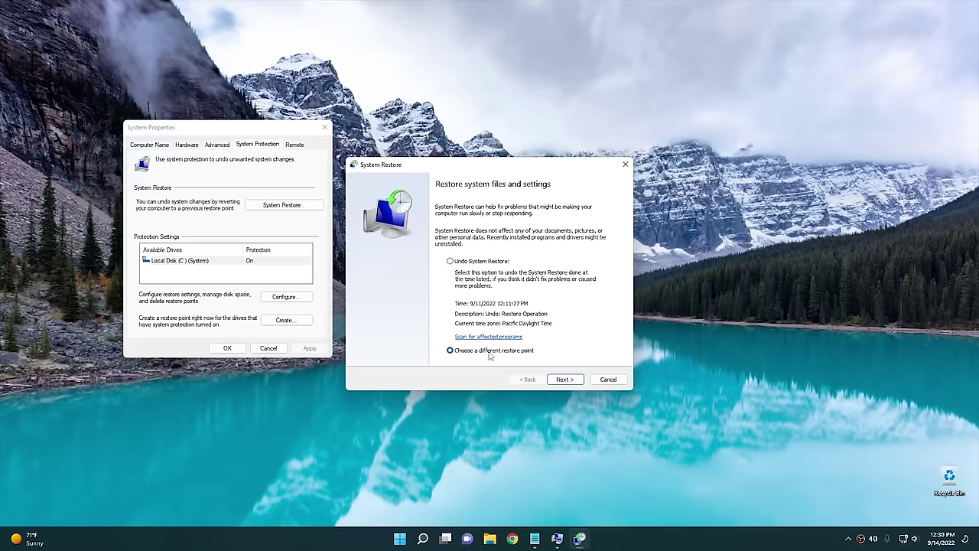
click(608, 380)
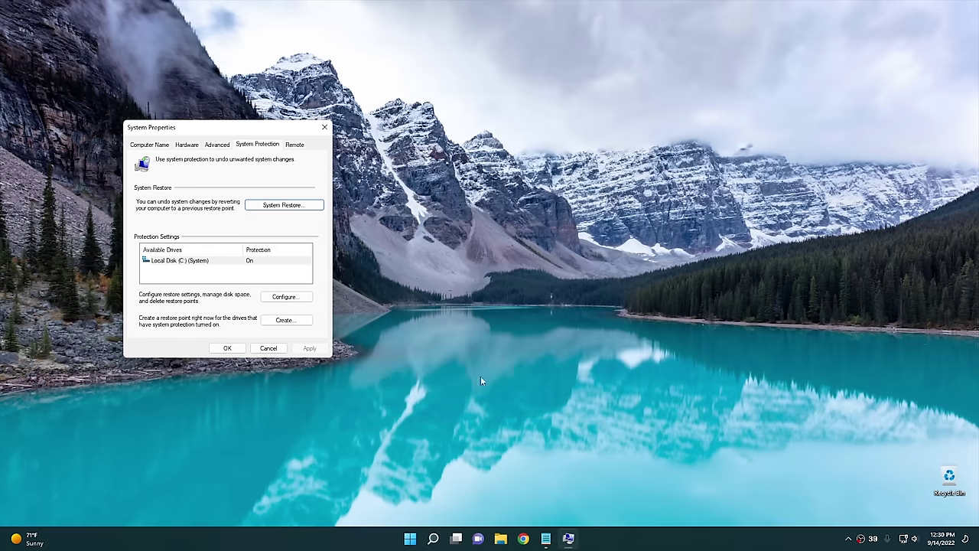
click(269, 348)
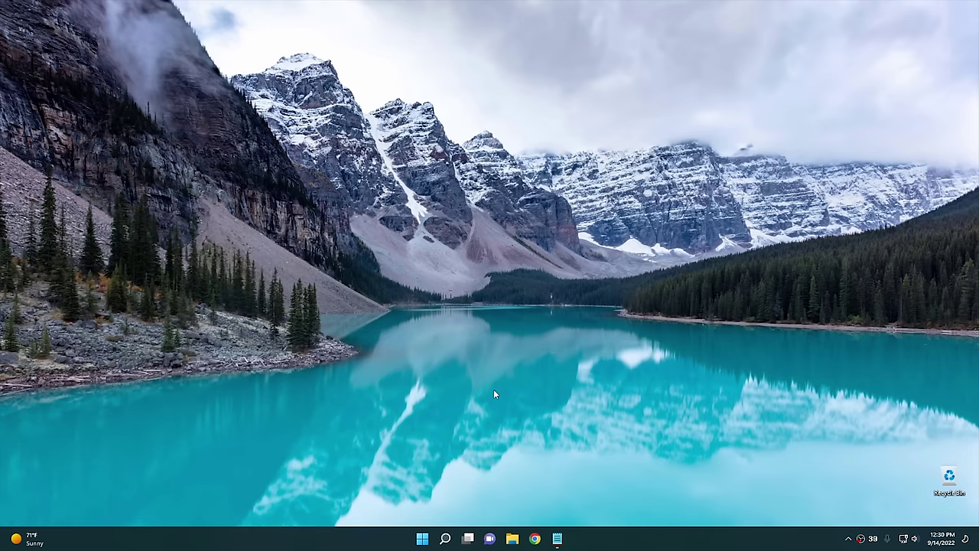
Open a File Explorer window showing This PC, and launch Registry Editor with the required permission.
click(512, 538)
drag(406, 92, 616, 162)
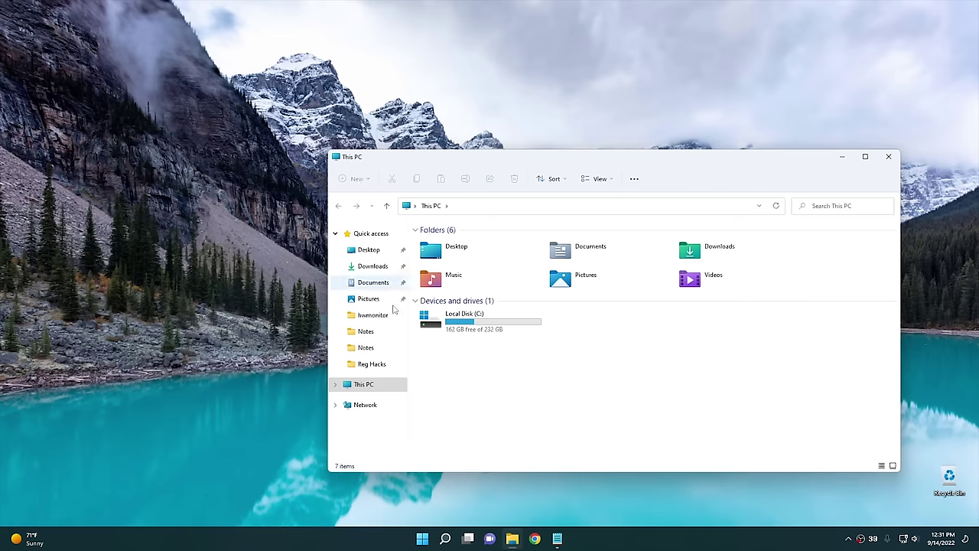
click(422, 540)
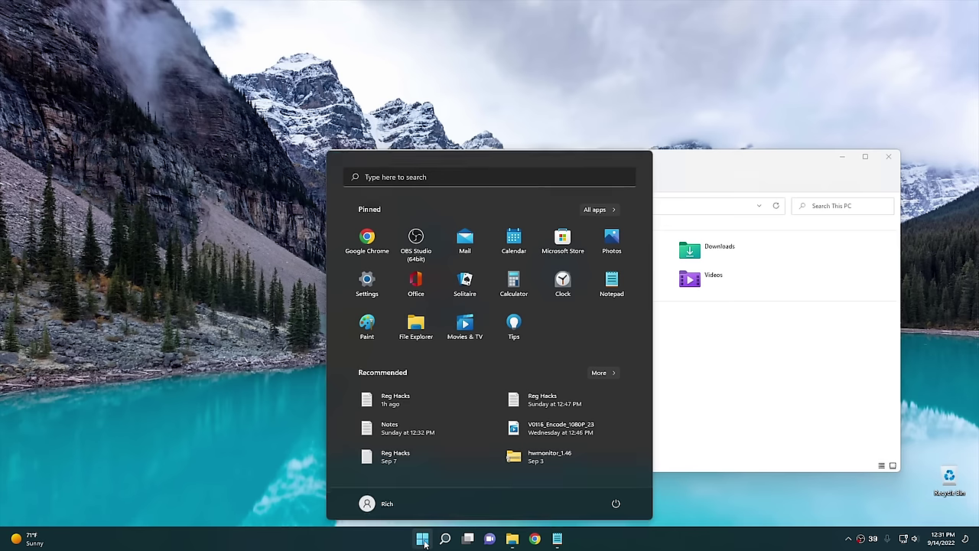
text(regedit)
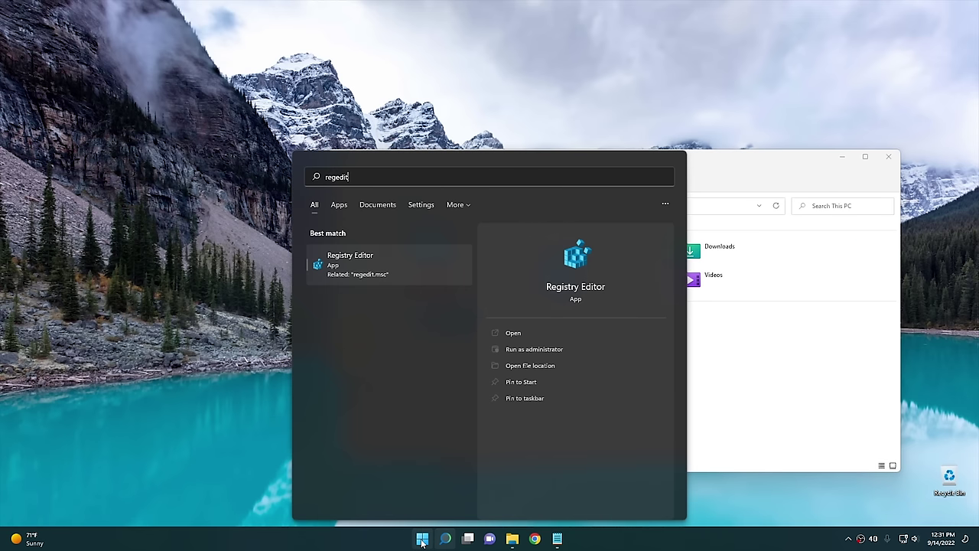
click(395, 265)
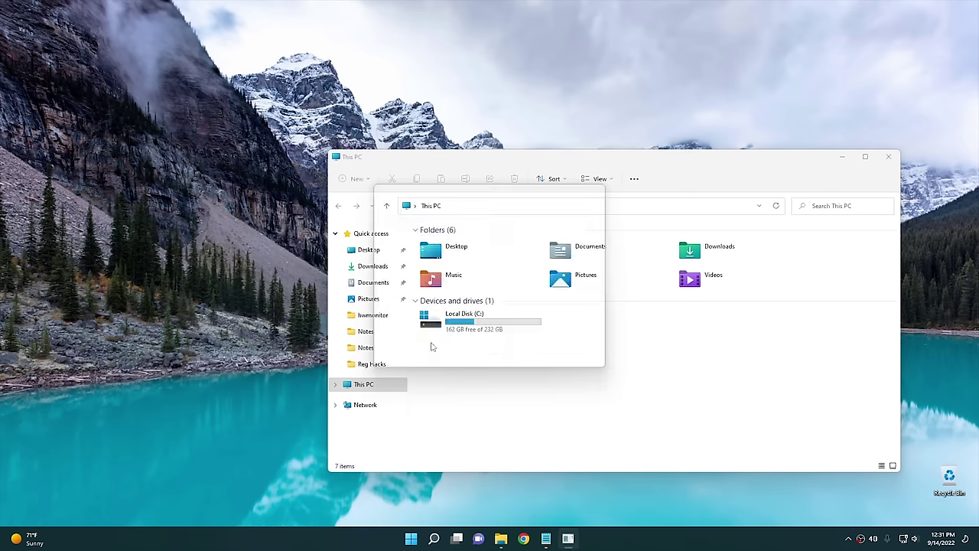
click(436, 346)
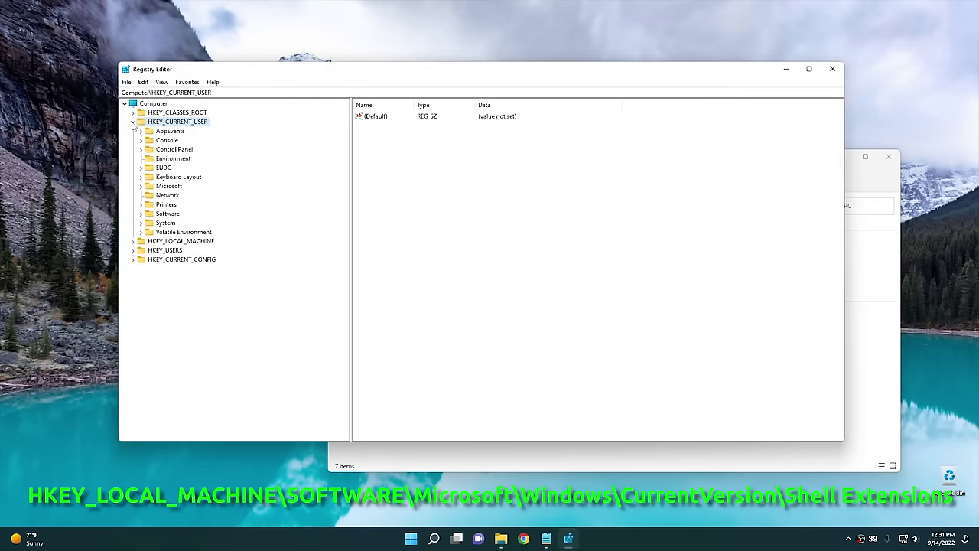
Expand the registry tree down to HKEY_LOCAL_MACHINE\SOFTWARE\Microsoft\Windows.
click(133, 123)
double_click(178, 131)
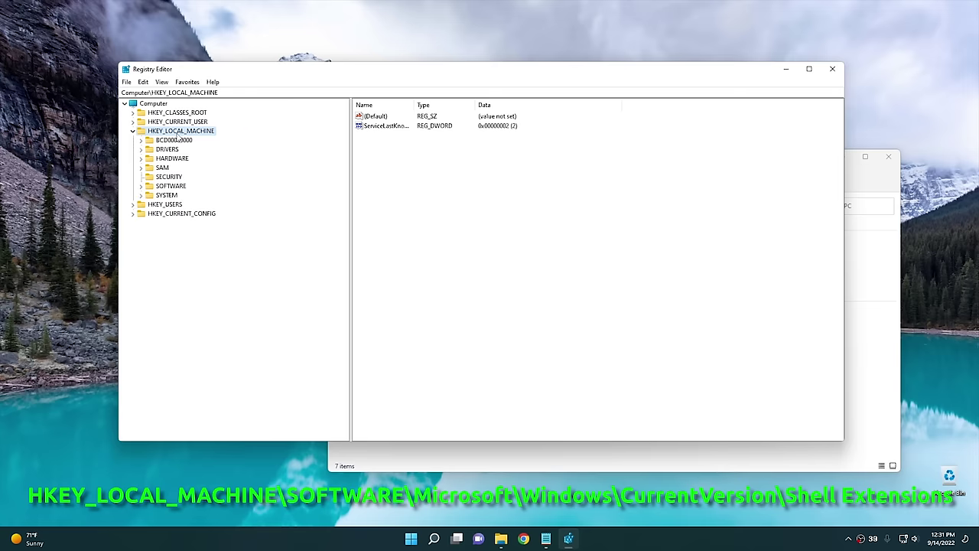
double_click(173, 187)
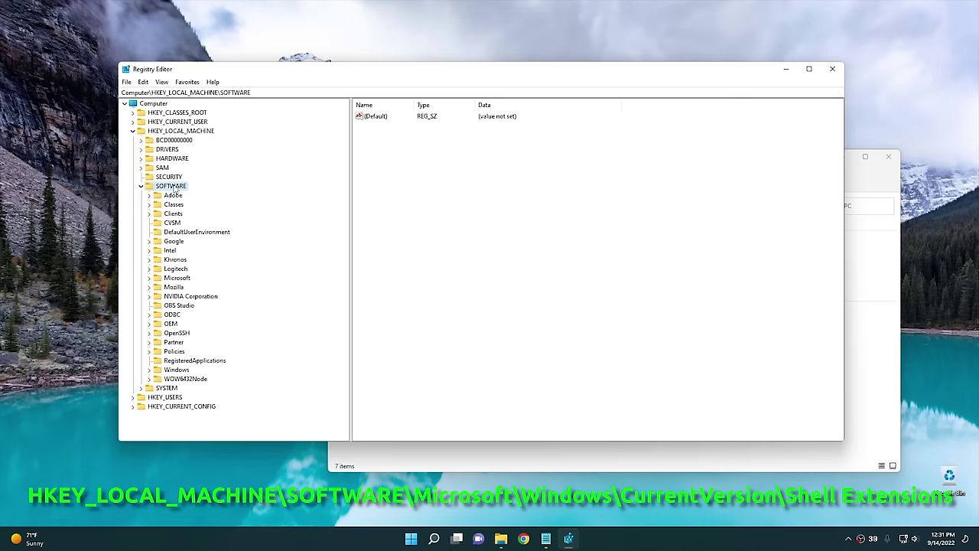
double_click(182, 278)
scroll(220, 314, down, 15)
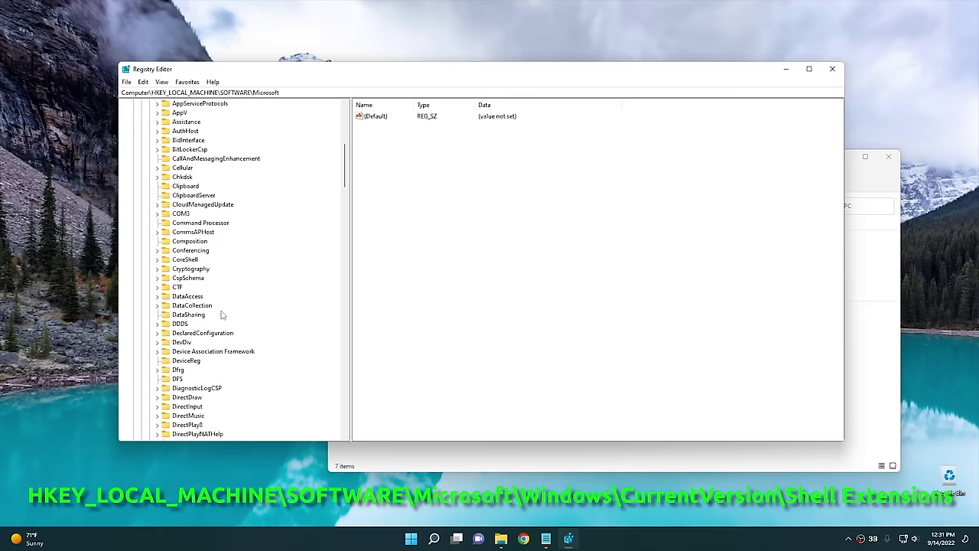
scroll(220, 314, down, 15)
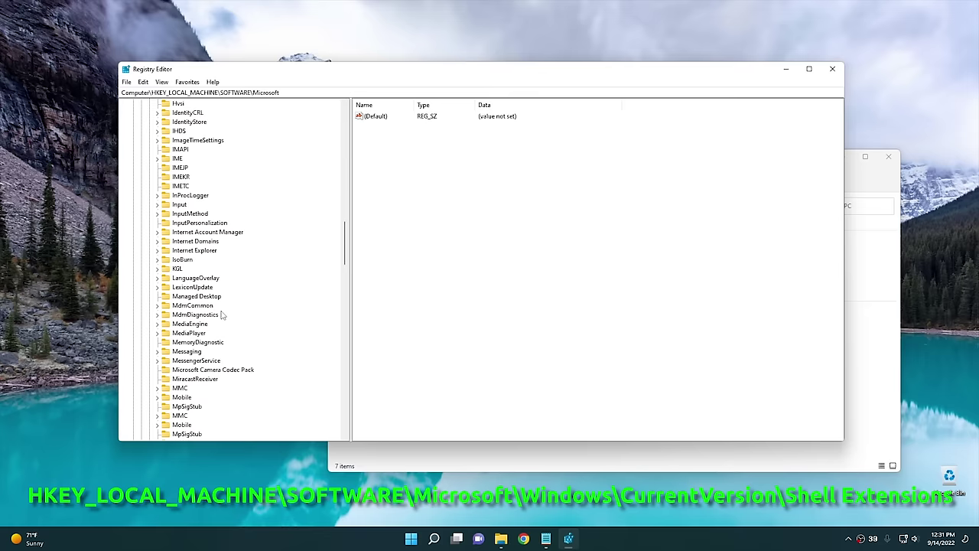
scroll(220, 314, down, 15)
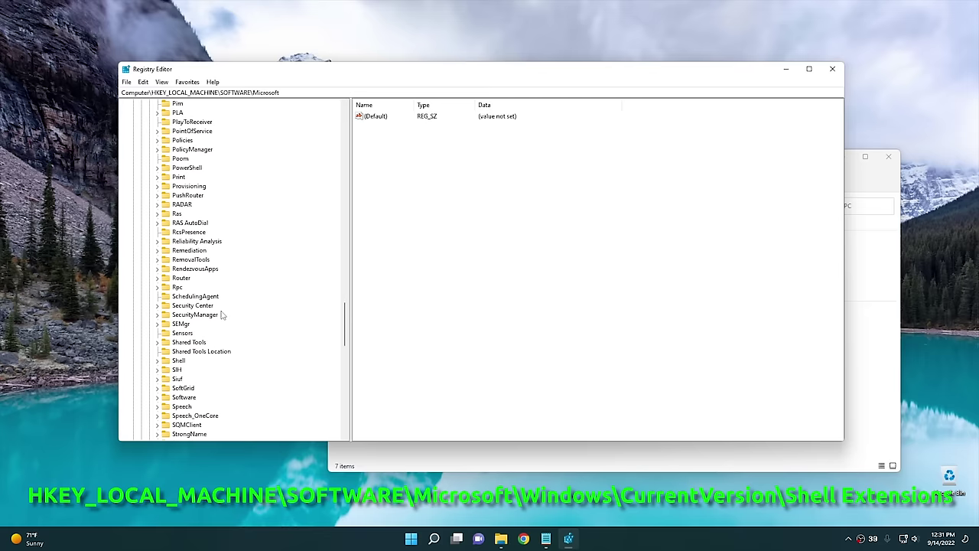
scroll(220, 314, down, 1)
double_click(186, 326)
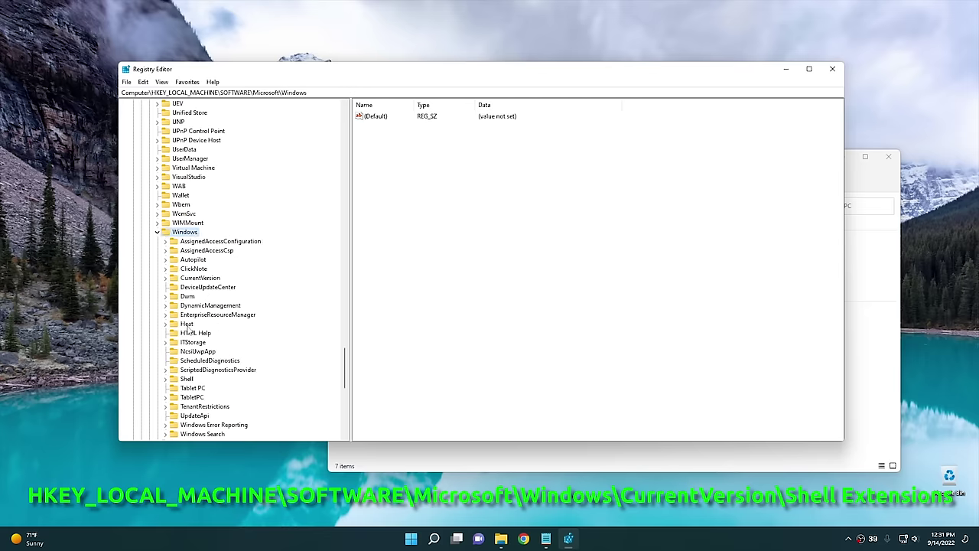
Expand CurrentVersion under the Windows key and open its Shell Extensions key.
click(202, 279)
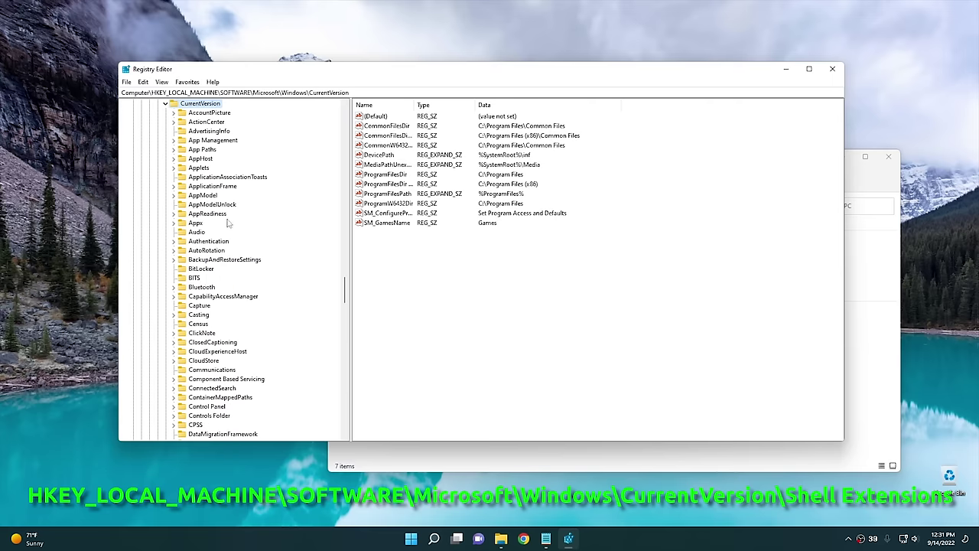
scroll(258, 245, down, 6)
scroll(258, 244, down, 18)
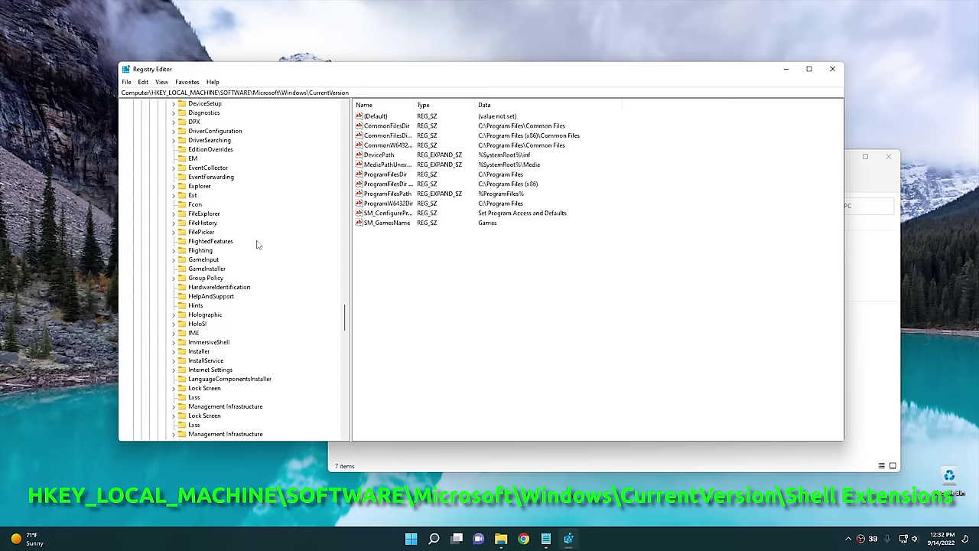
scroll(258, 245, down, 5)
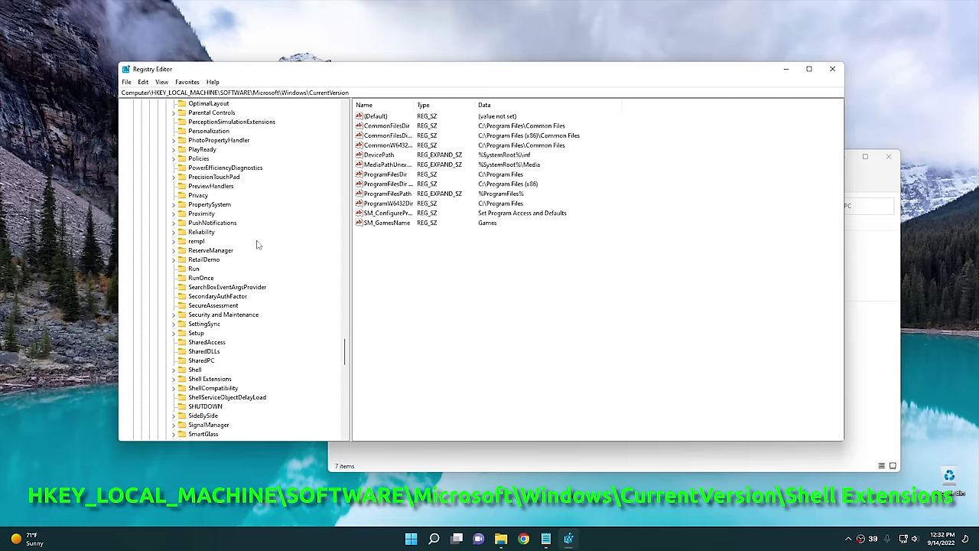
double_click(213, 352)
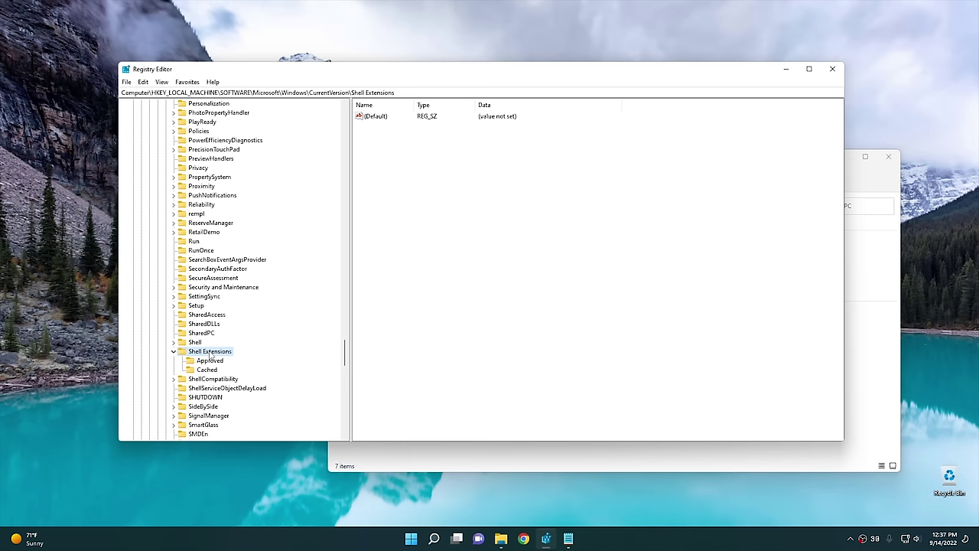
Create a new key named "Blocked" under Shell Extensions.
right_click(209, 354)
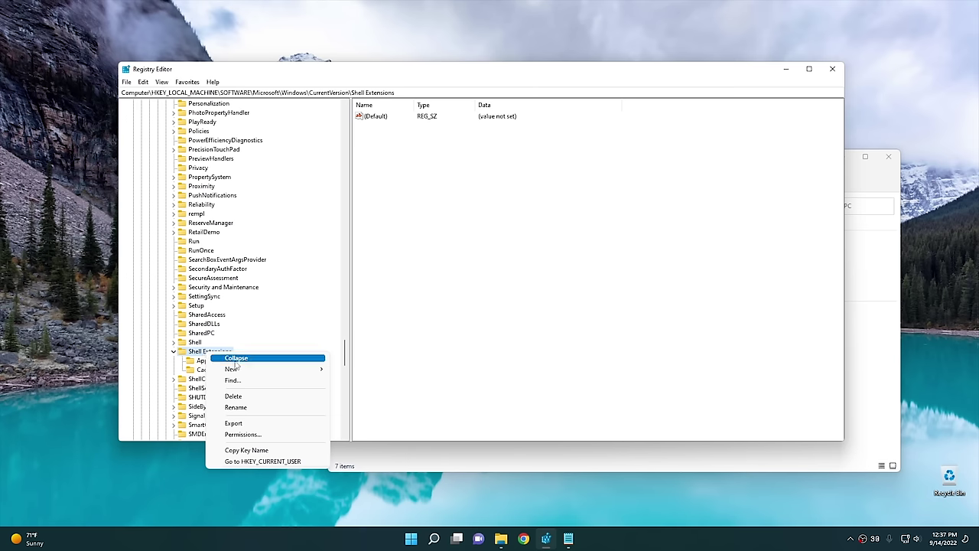
mouse_move(243, 370)
click(350, 372)
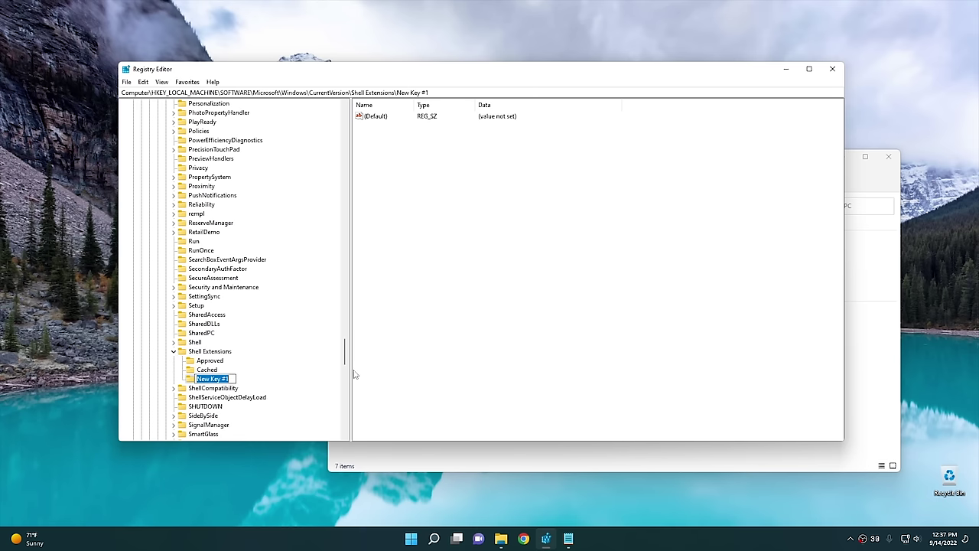
text(Blocked)
key(Return)
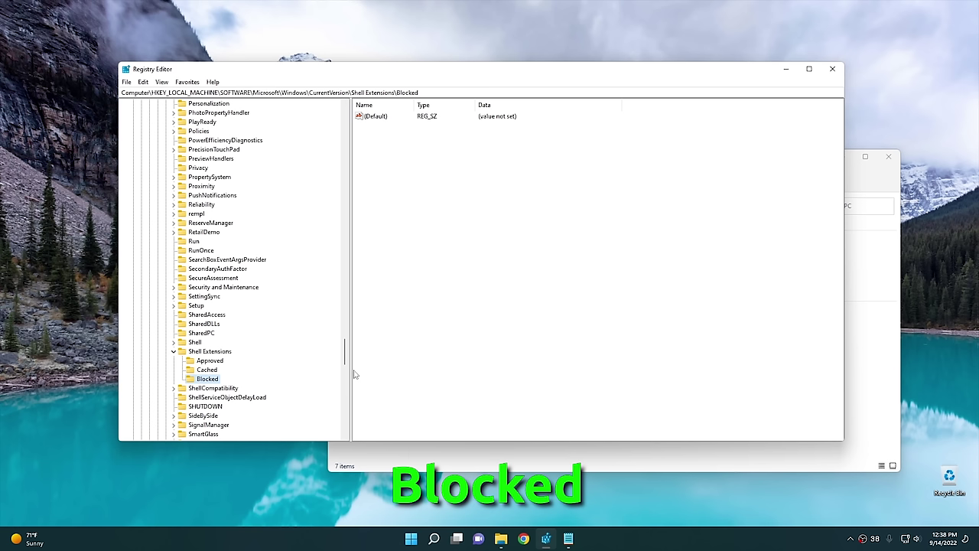
Add a string value named {e2bf9676-5f8f-435c-97eb-11607a5bedf7} to the Blocked key.
right_click(403, 172)
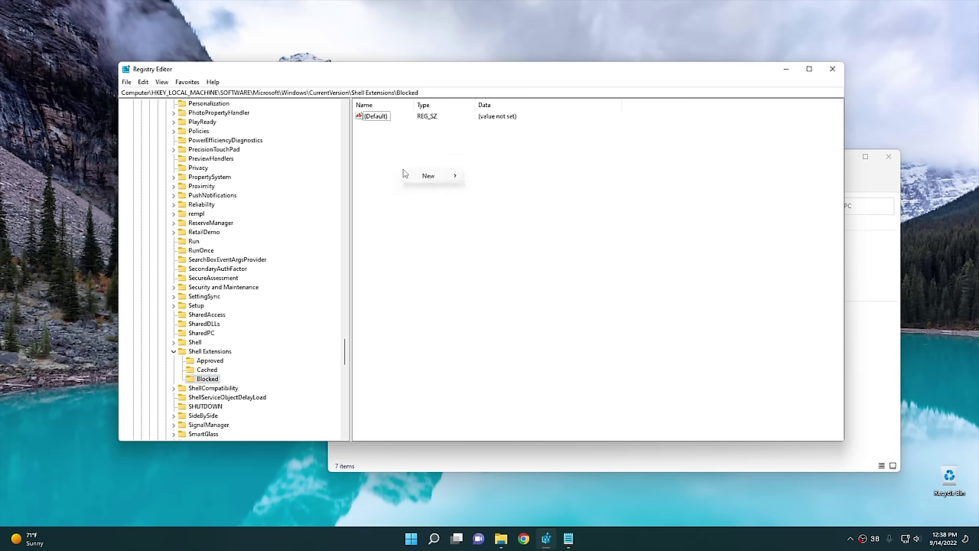
mouse_move(423, 181)
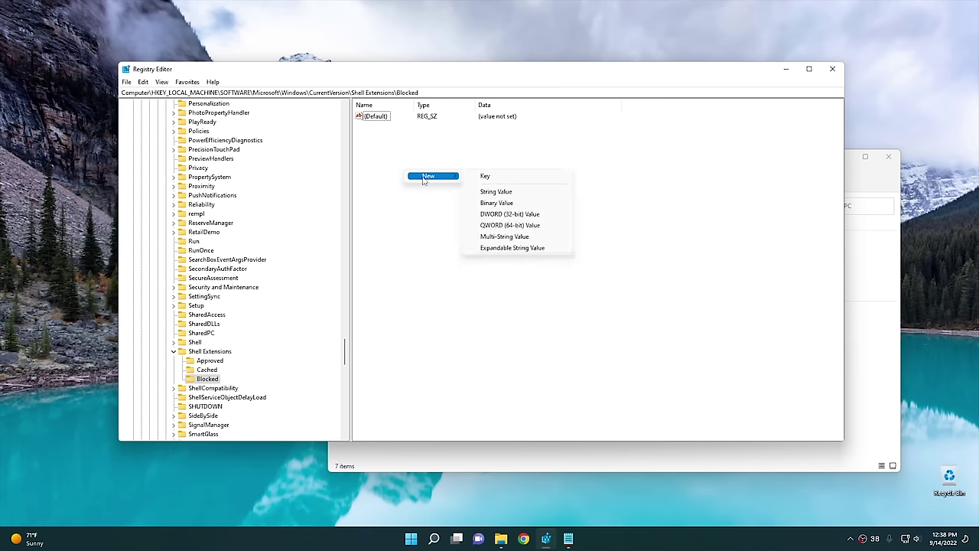
click(505, 193)
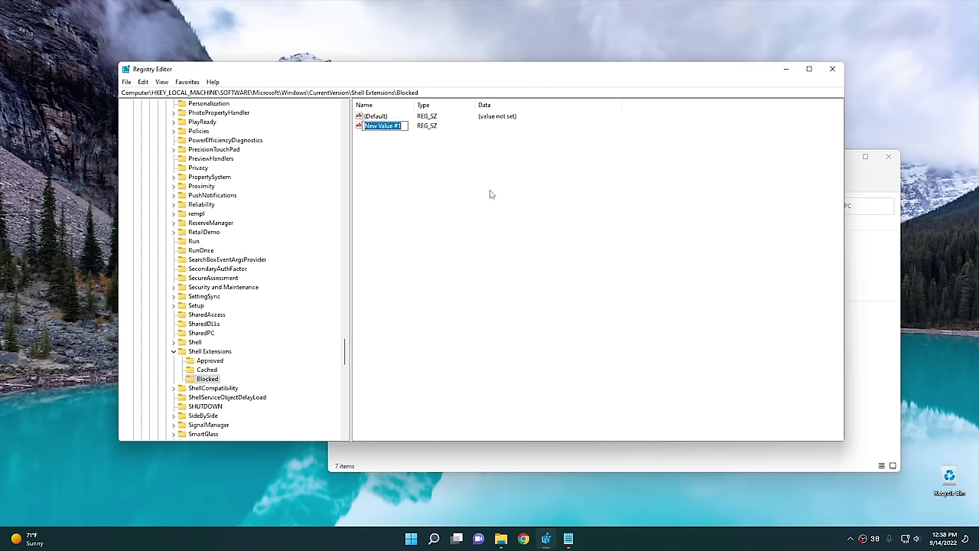
right_click(380, 124)
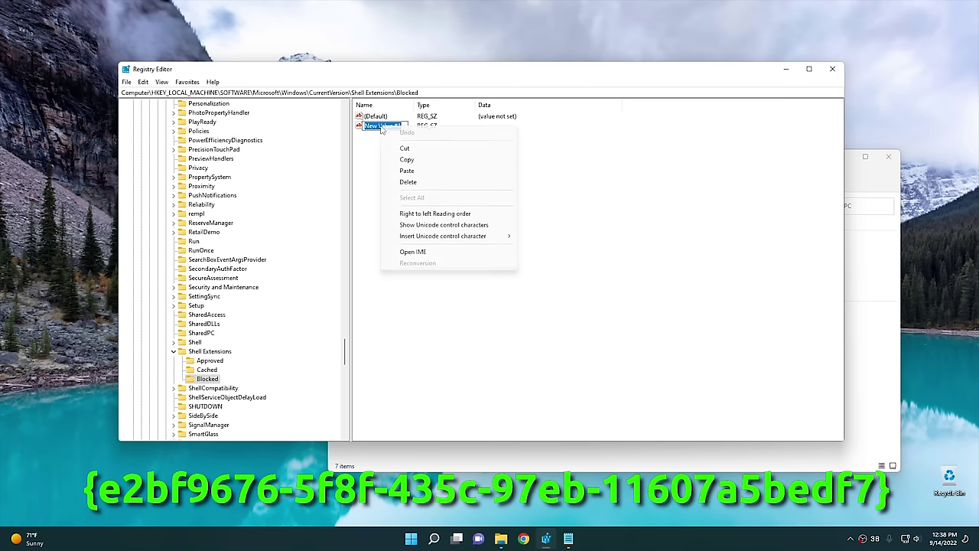
click(419, 171)
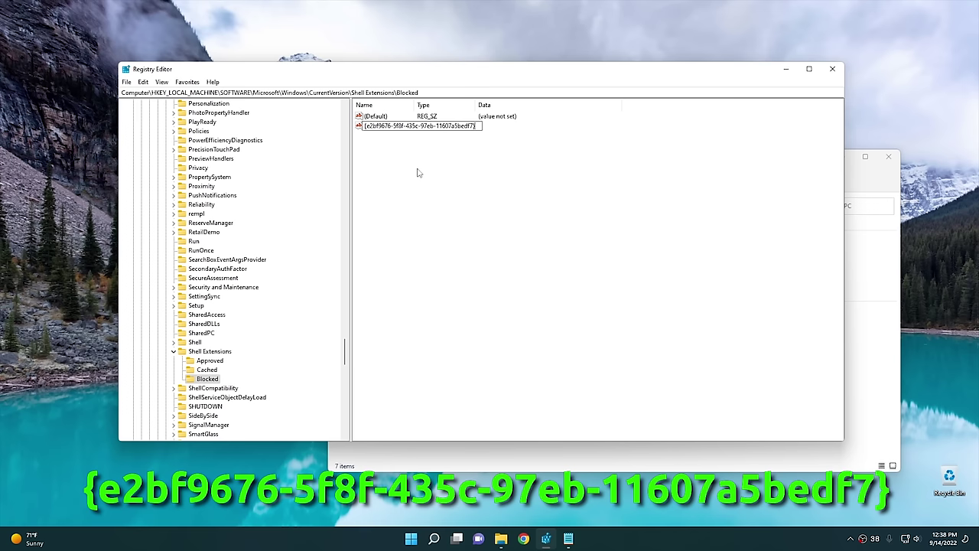
key(Return)
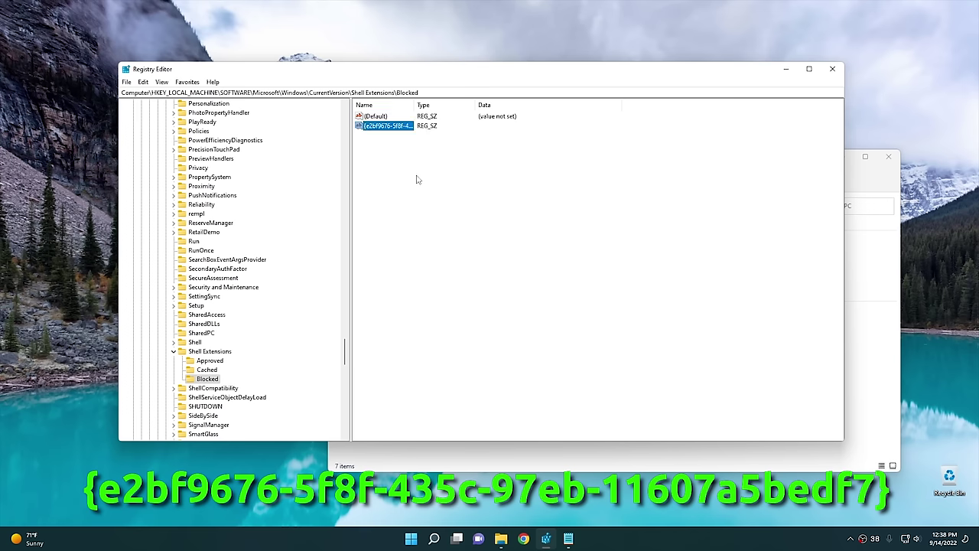
Restart the Windows Explorer process from Task Manager, minimise Task Manager and open a File Explorer window.
click(880, 334)
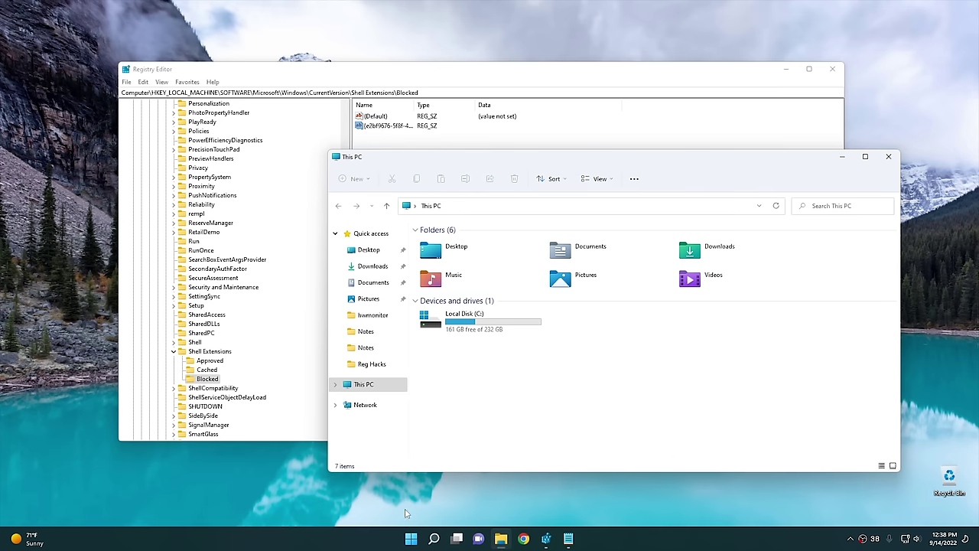
right_click(411, 539)
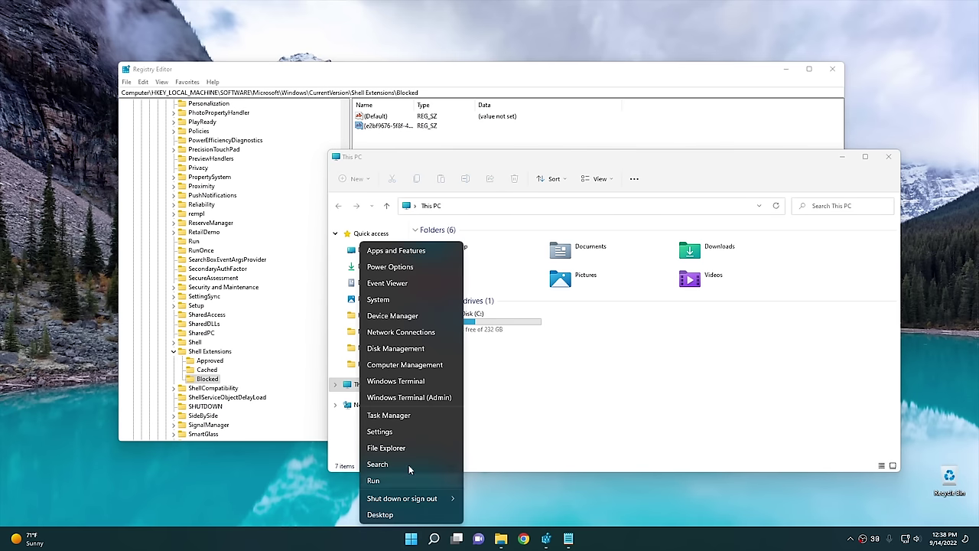
click(405, 416)
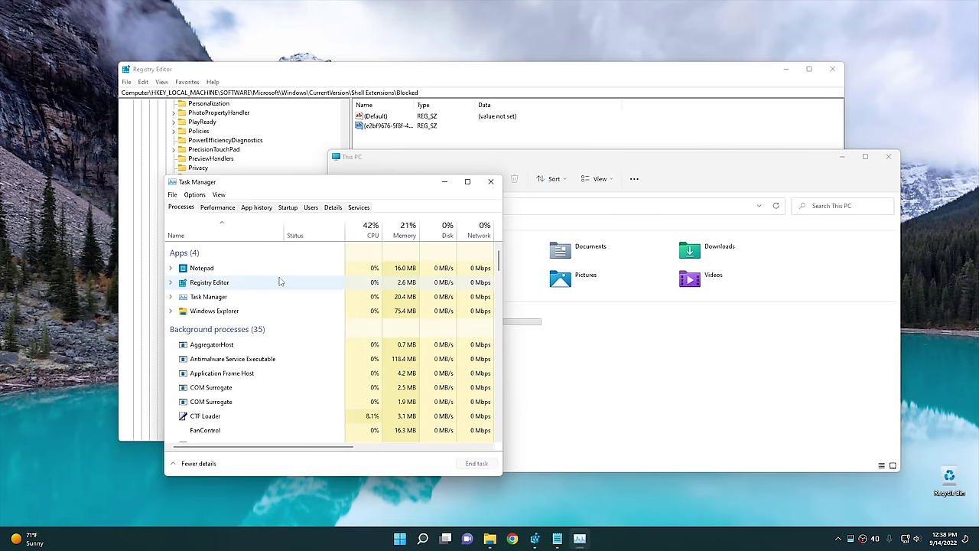
click(218, 311)
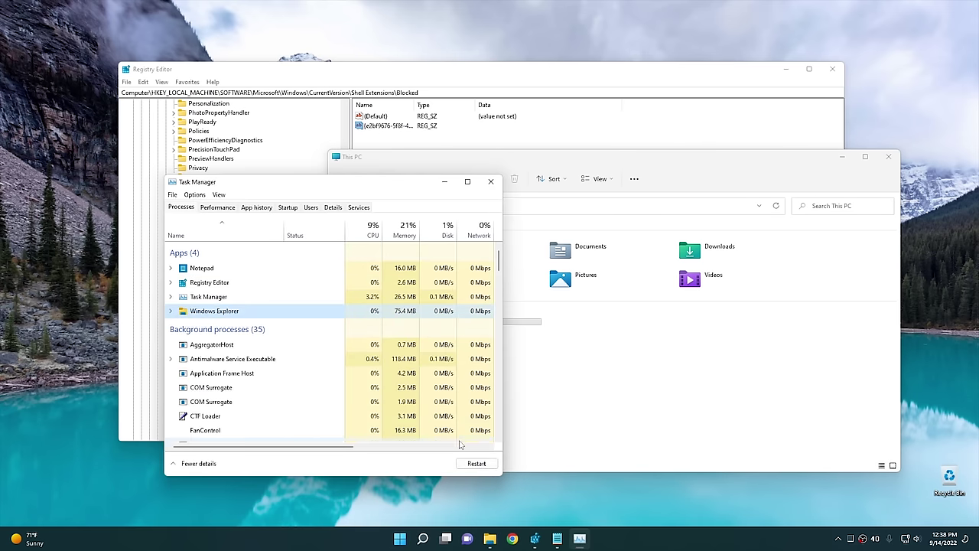
click(476, 464)
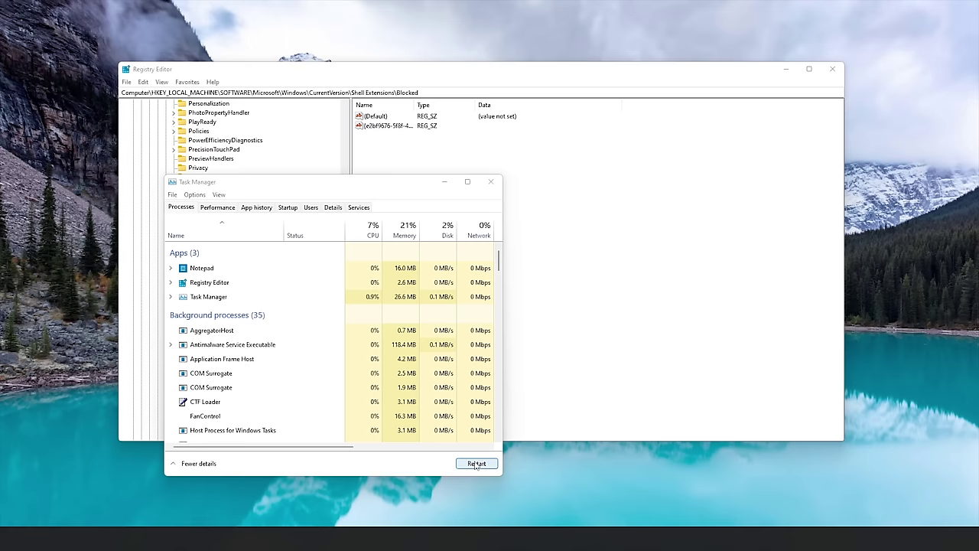
click(442, 181)
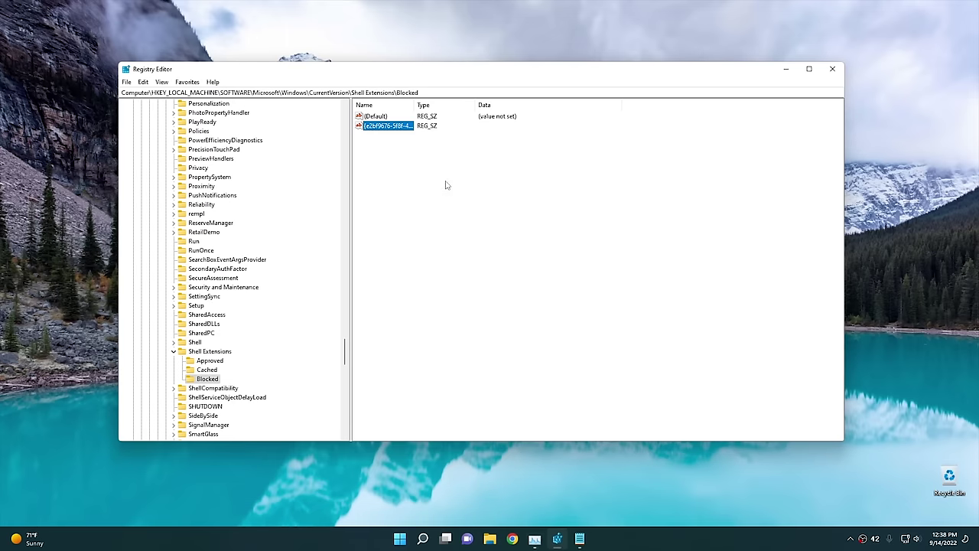
click(490, 539)
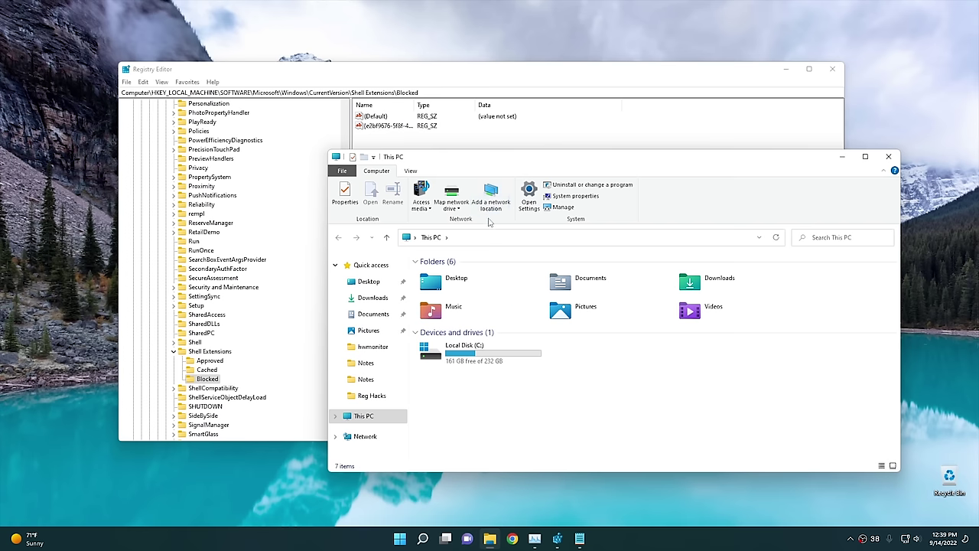
Return to Registry Editor and collapse the SOFTWARE and HKEY_LOCAL_MACHINE branches of the tree.
mouse_move(869, 159)
mouse_move(805, 80)
click(254, 66)
scroll(246, 280, up, 10)
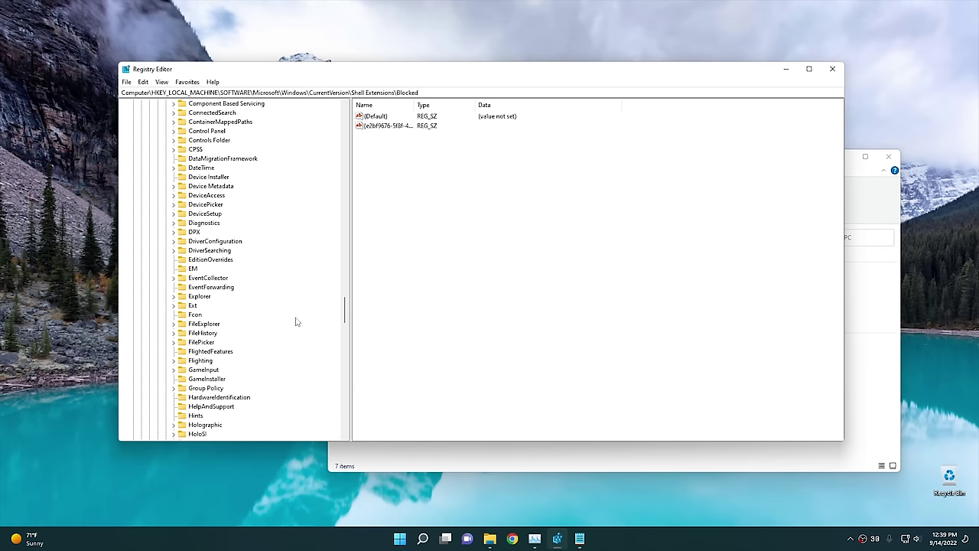
drag(346, 310, 344, 107)
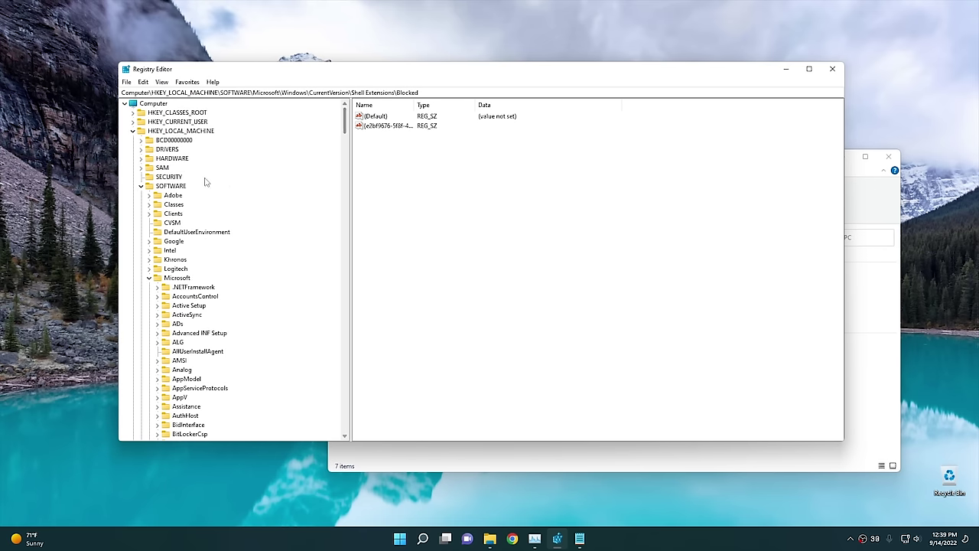
click(141, 186)
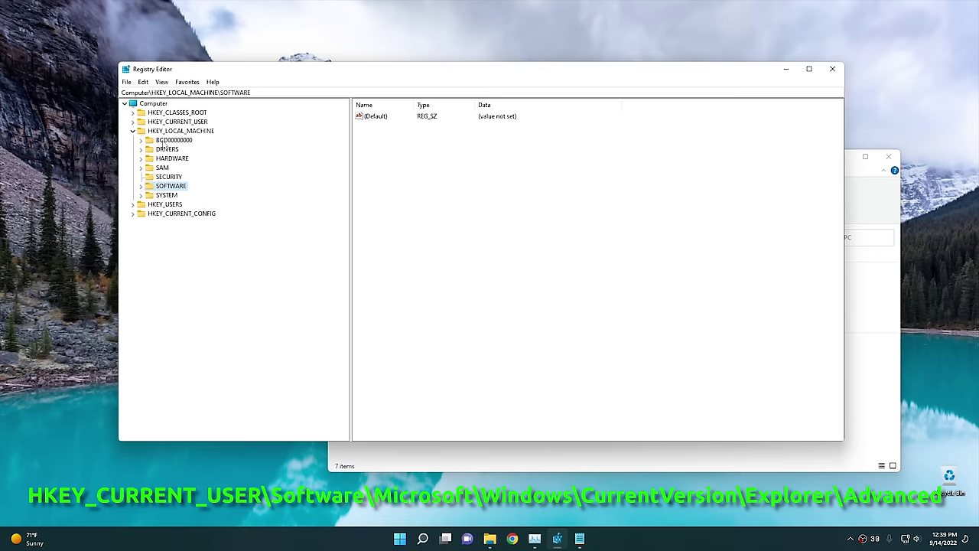
click(133, 131)
Expand the registry tree down to HKEY_CURRENT_USER\Software\Microsoft\Windows.
double_click(173, 123)
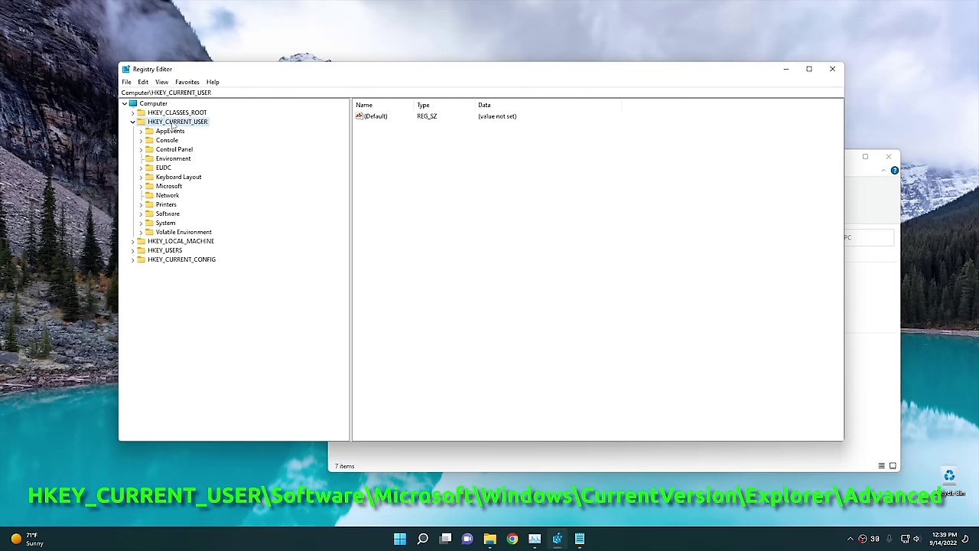
double_click(170, 214)
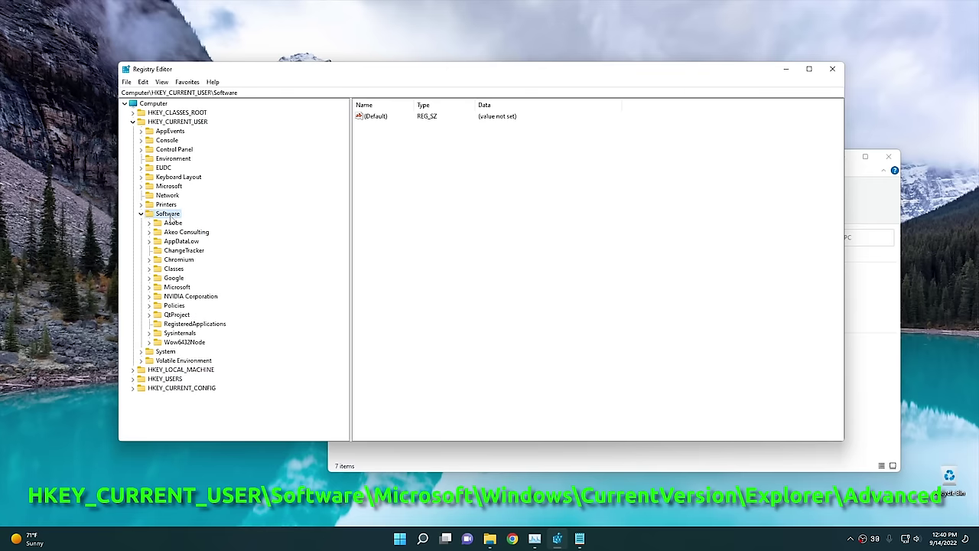
double_click(182, 288)
click(185, 289)
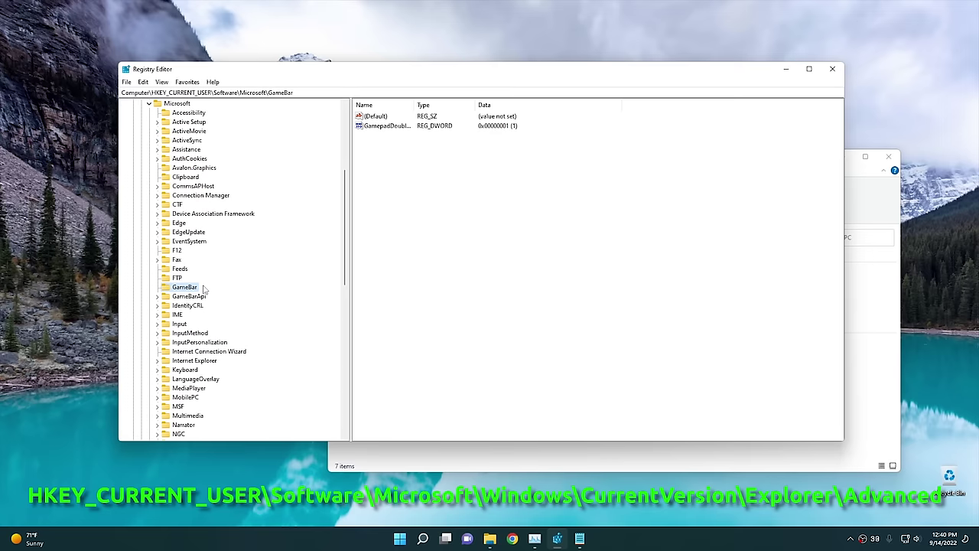
scroll(237, 277, down, 15)
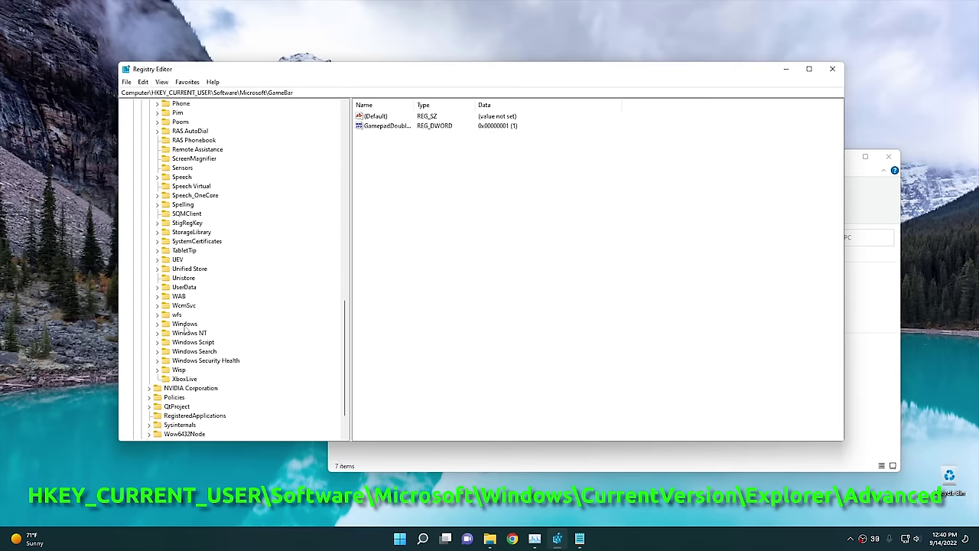
double_click(184, 326)
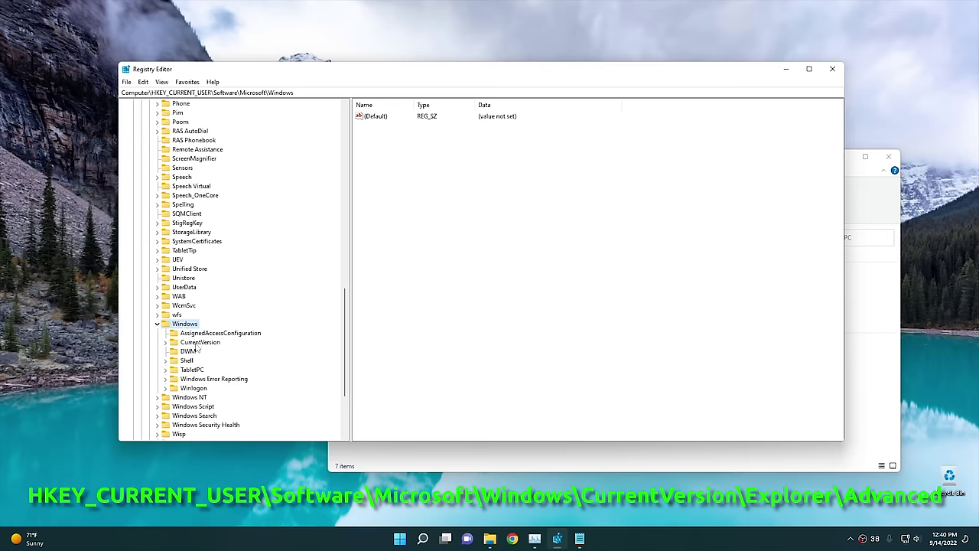
Expand CurrentVersion and Explorer under the current user's Windows key and open the Advanced key.
double_click(196, 344)
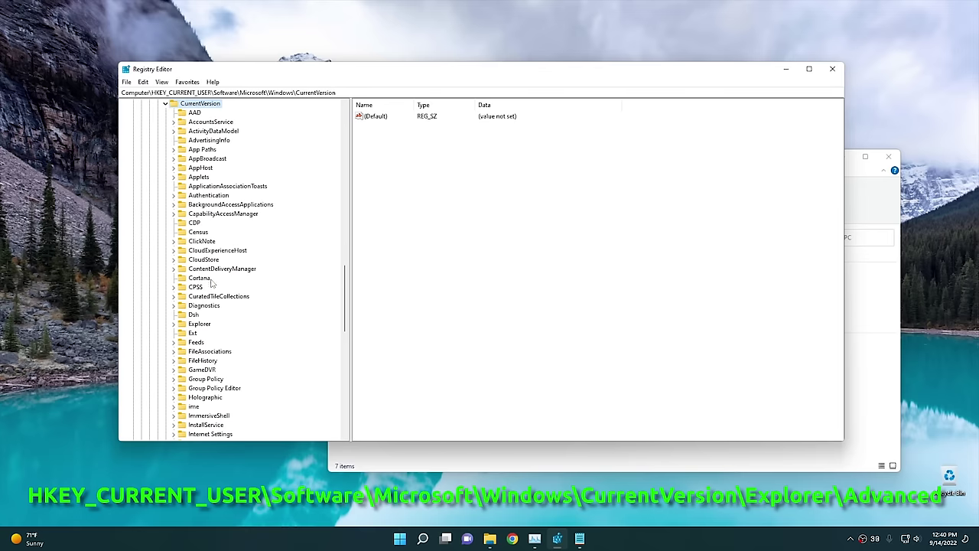
click(202, 325)
double_click(202, 326)
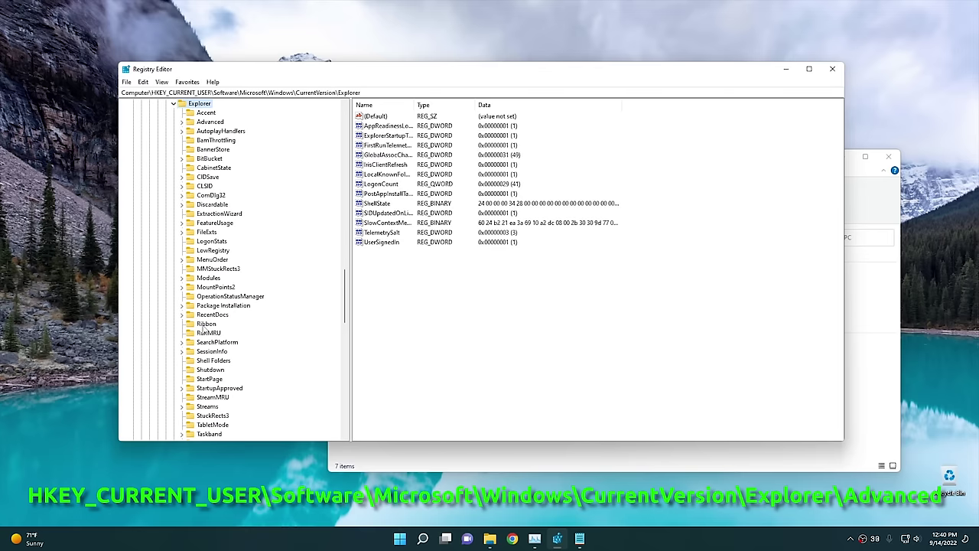
double_click(212, 124)
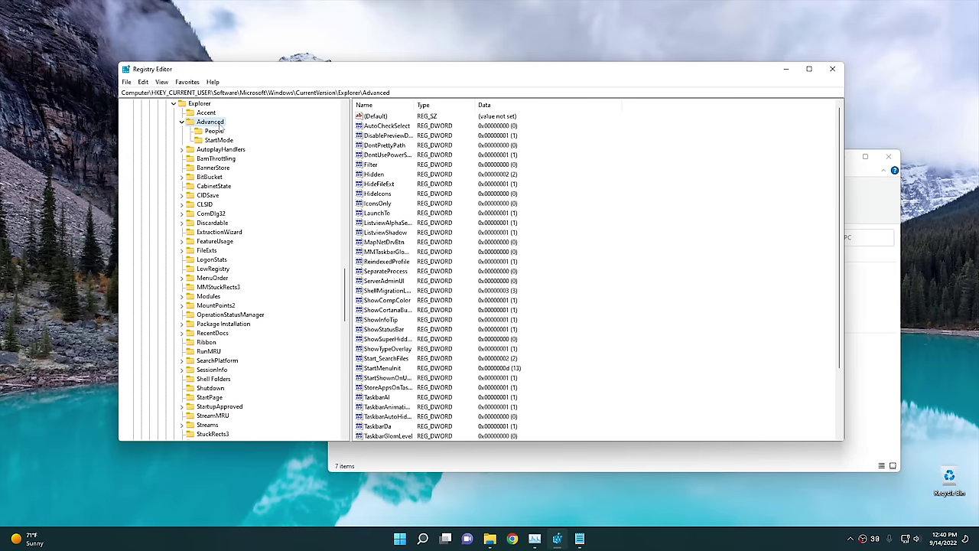
Add a DWORD (32-bit) value named EnableSnapAssistFlyout to the Advanced key.
scroll(438, 199, down, 1)
scroll(434, 260, down, 2)
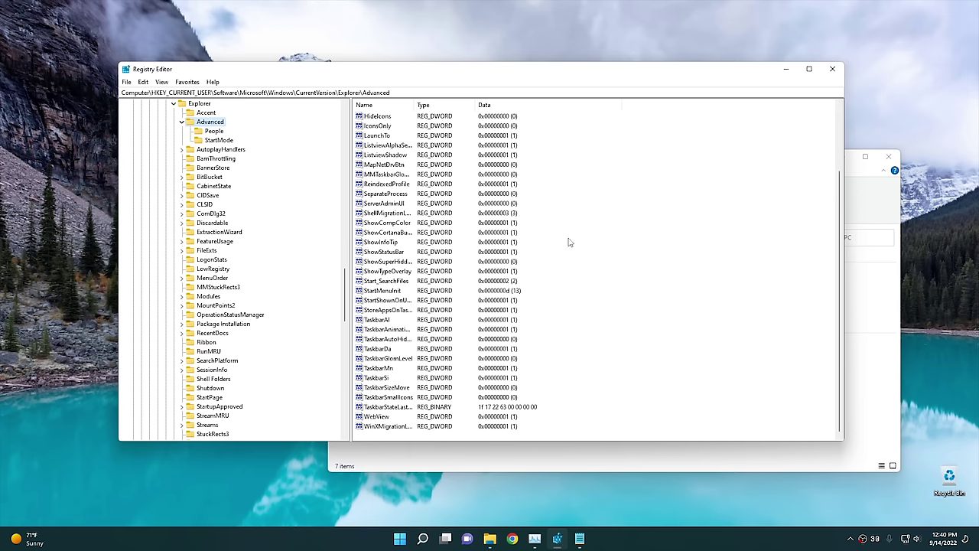
right_click(595, 245)
mouse_move(621, 247)
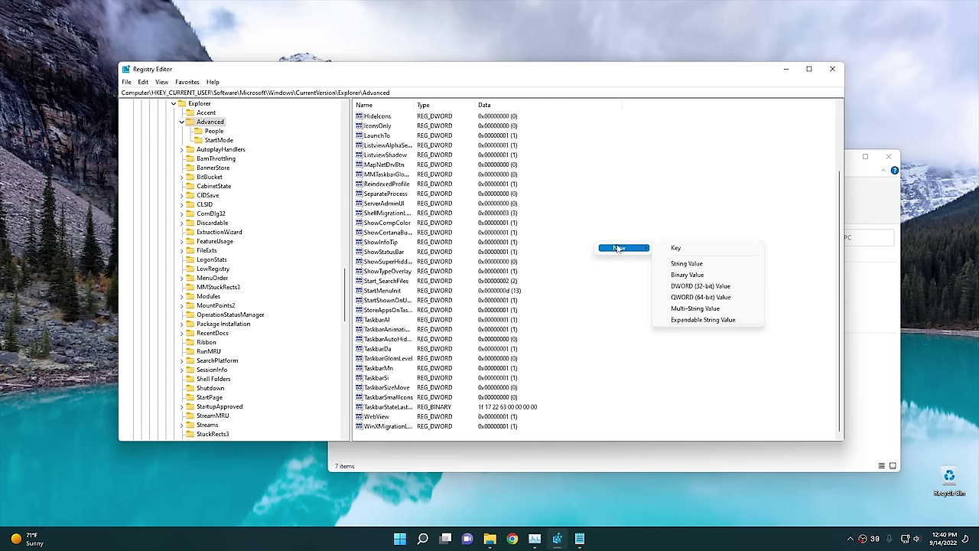
click(698, 287)
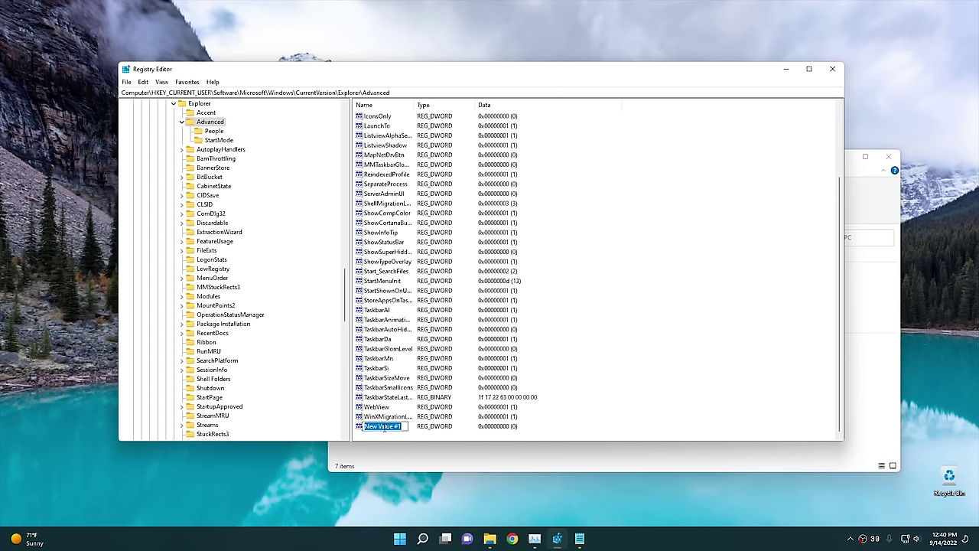
right_click(388, 430)
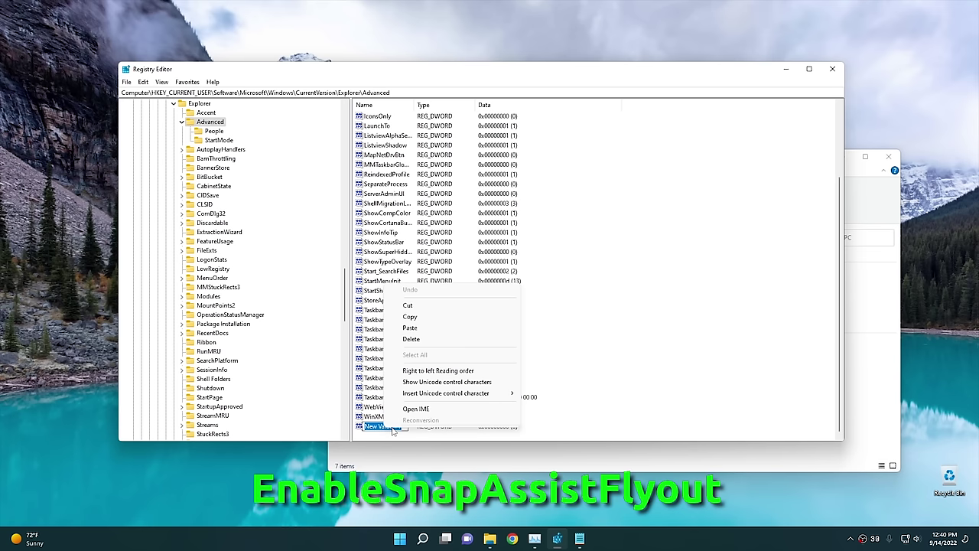
click(414, 328)
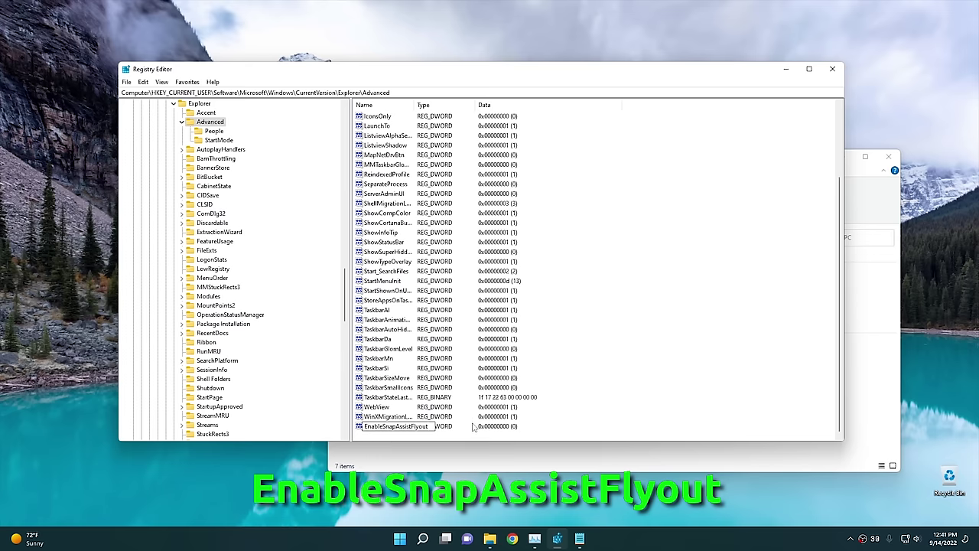
key(Return)
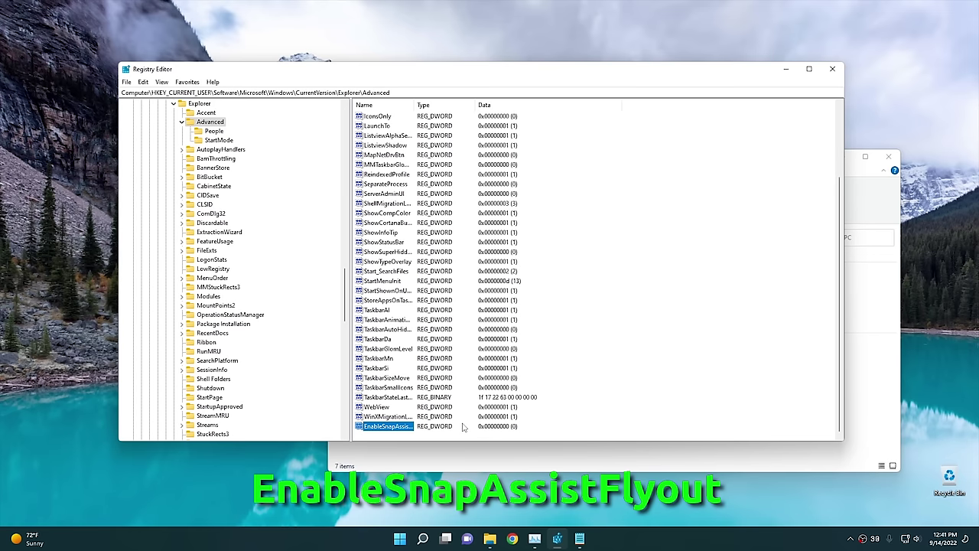
Set the value data of EnableSnapAssistFlyout to 0.
double_click(390, 427)
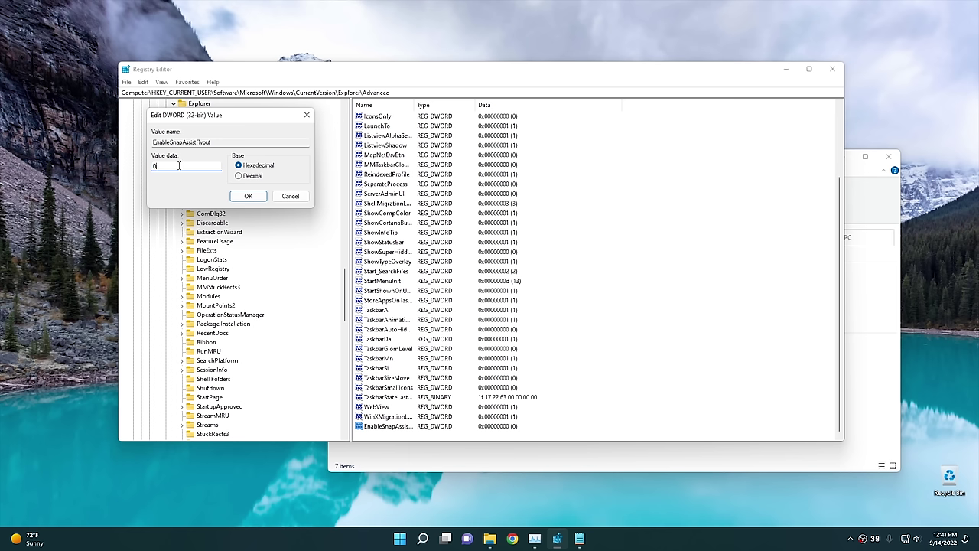
text(1)
click(244, 199)
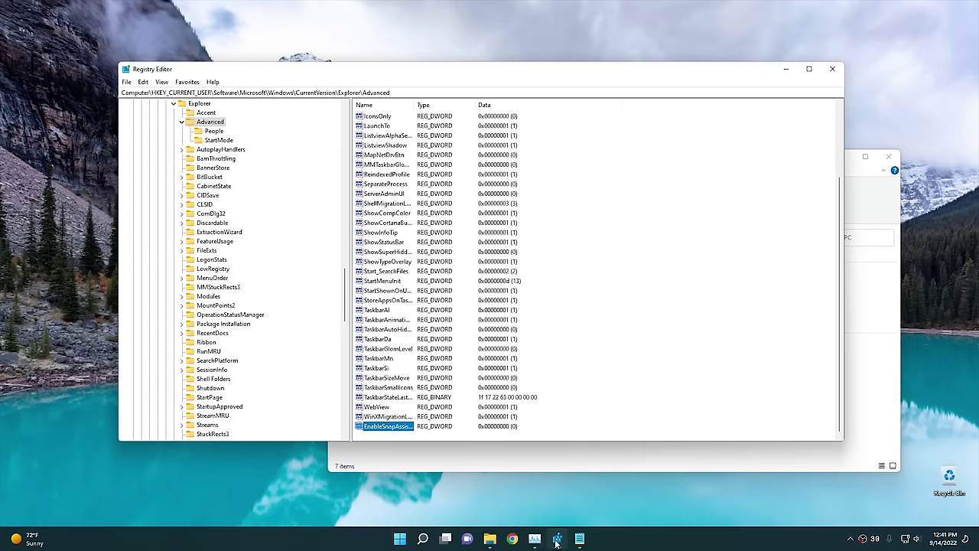
Restart Windows Explorer in Task Manager to apply the EnableSnapAssistFlyout setting, and open File Explorer.
key(ctrl+shift+Escape)
click(224, 311)
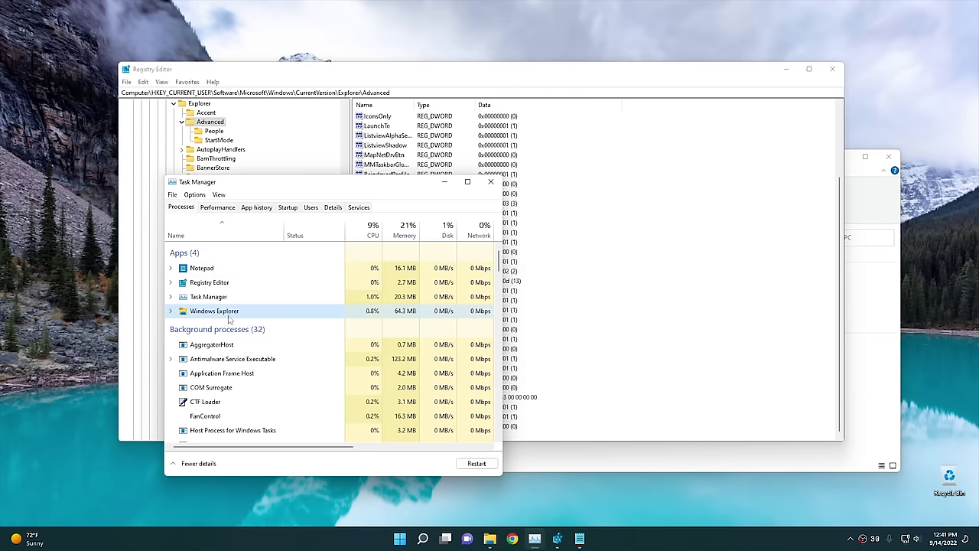
click(477, 464)
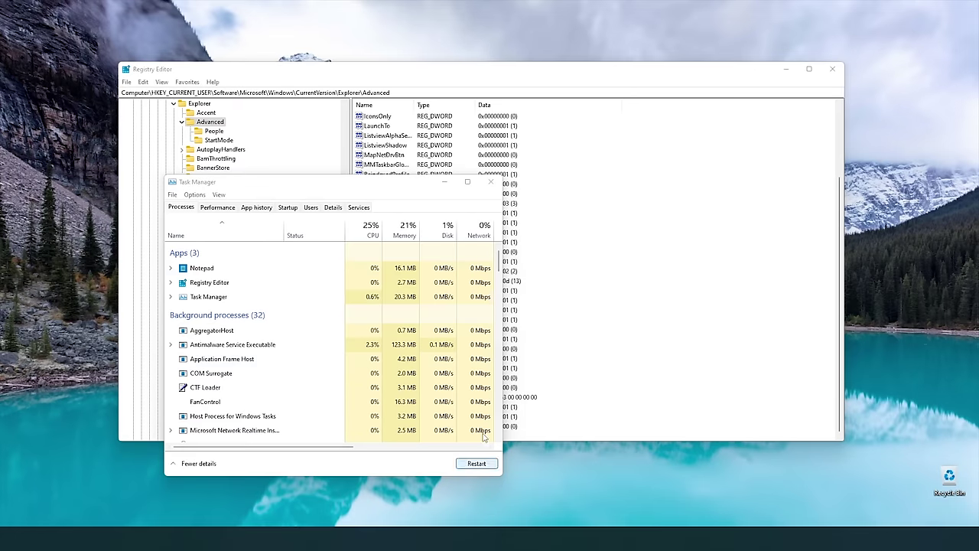
click(489, 539)
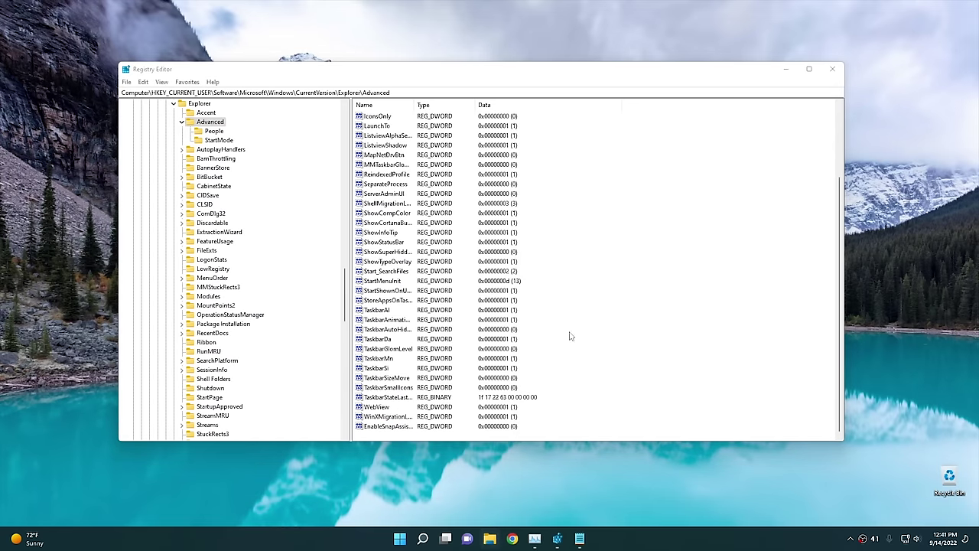
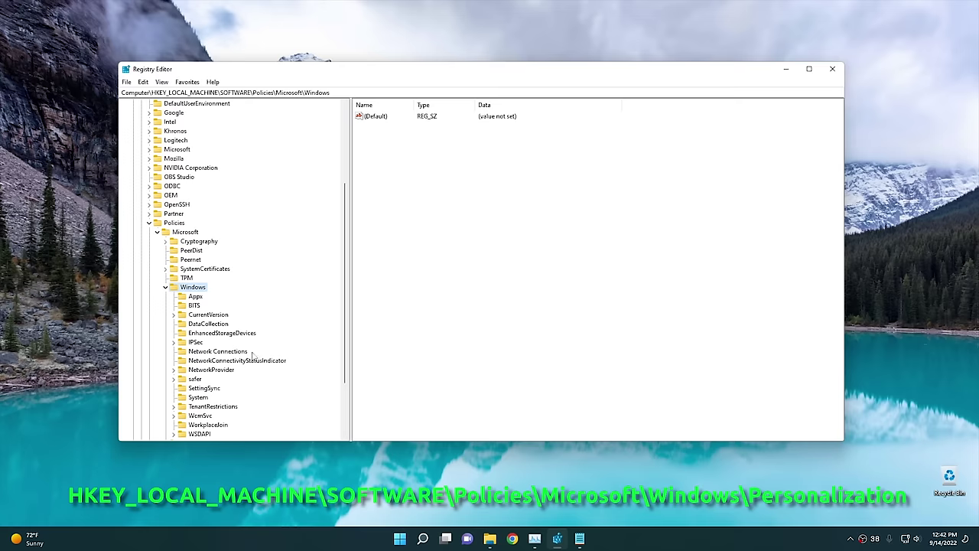
Create a new key named "Personalization" under HKEY_LOCAL_MACHINE\SOFTWARE\Policies\Microsoft\Windows.
scroll(253, 354, down, 2)
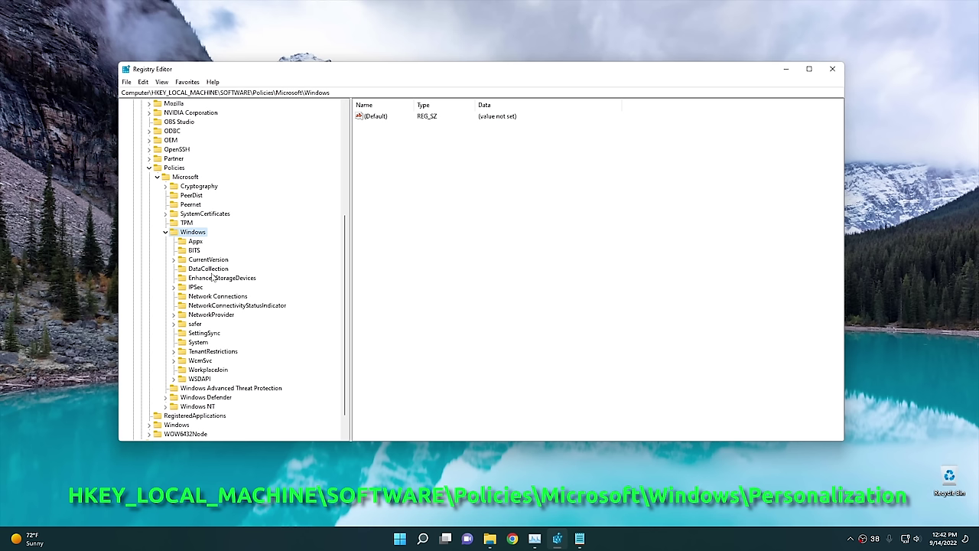
right_click(192, 239)
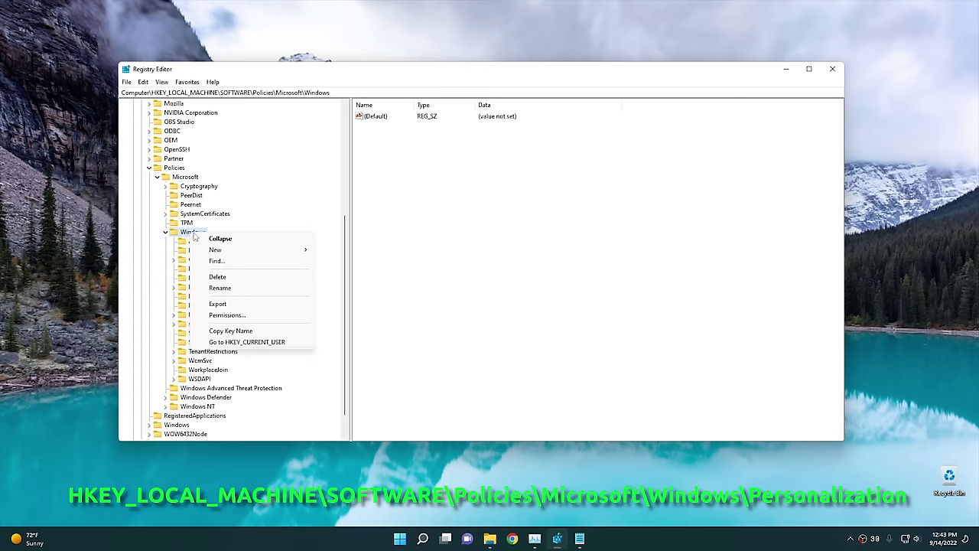
mouse_move(221, 253)
click(337, 254)
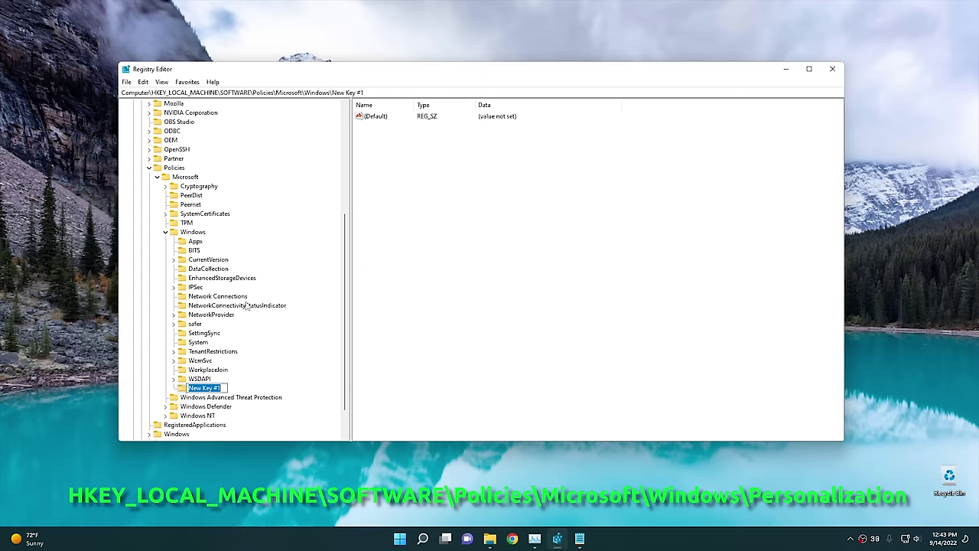
right_click(215, 388)
click(237, 286)
key(Return)
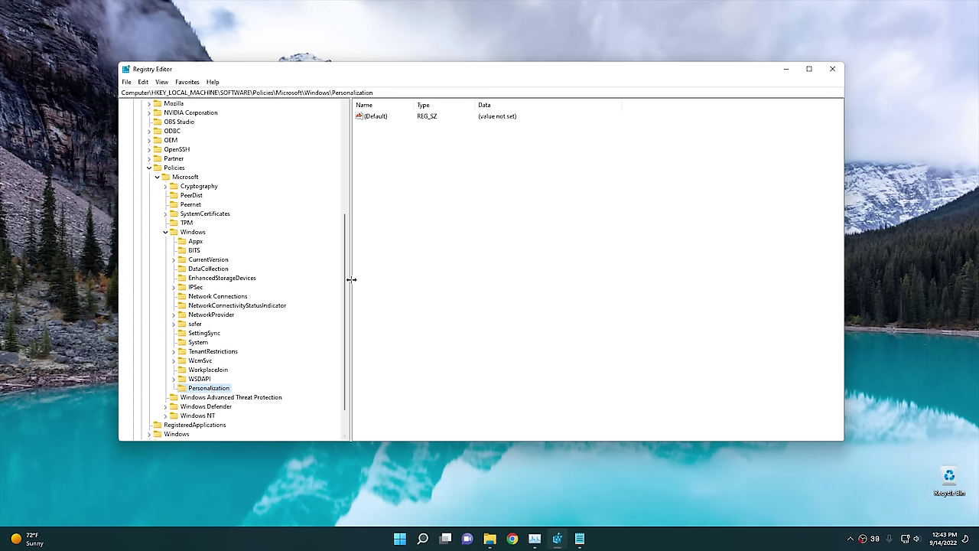
Add a DWORD (32-bit) value named NoLockScreen to the Personalization key.
right_click(430, 193)
mouse_move(459, 196)
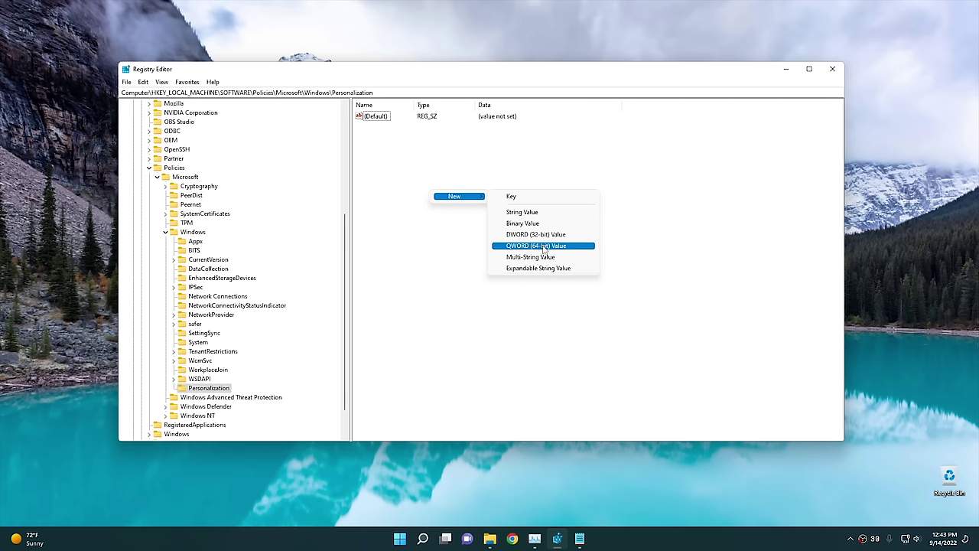
click(539, 233)
right_click(389, 128)
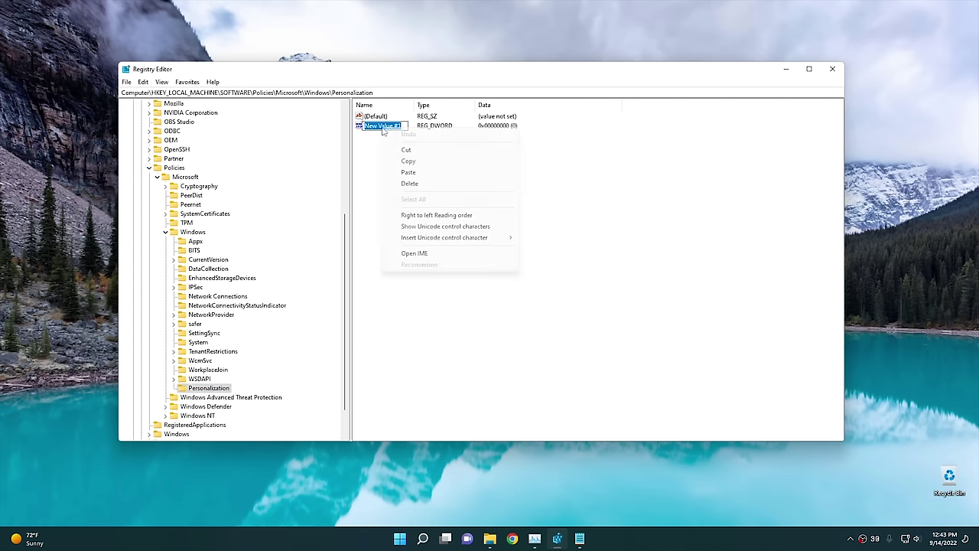
click(407, 175)
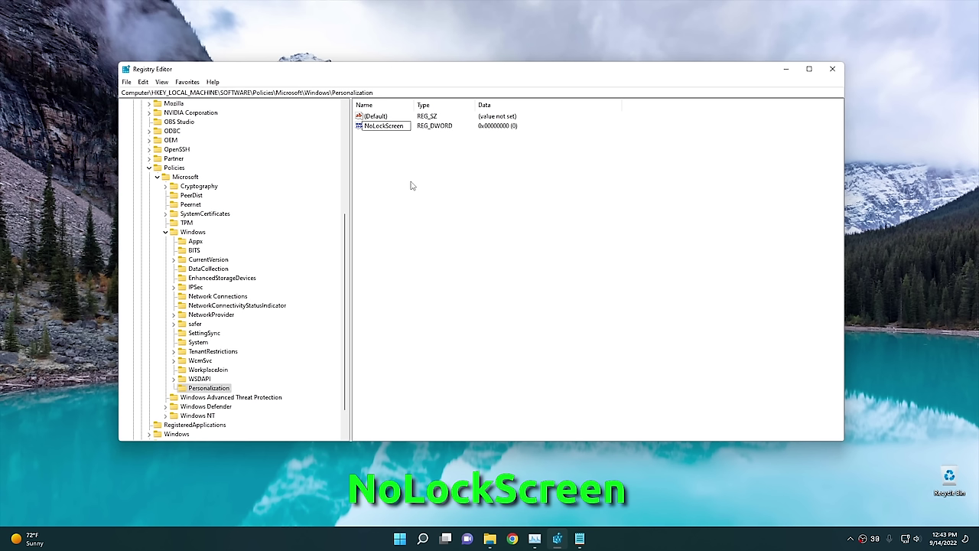
key(Return)
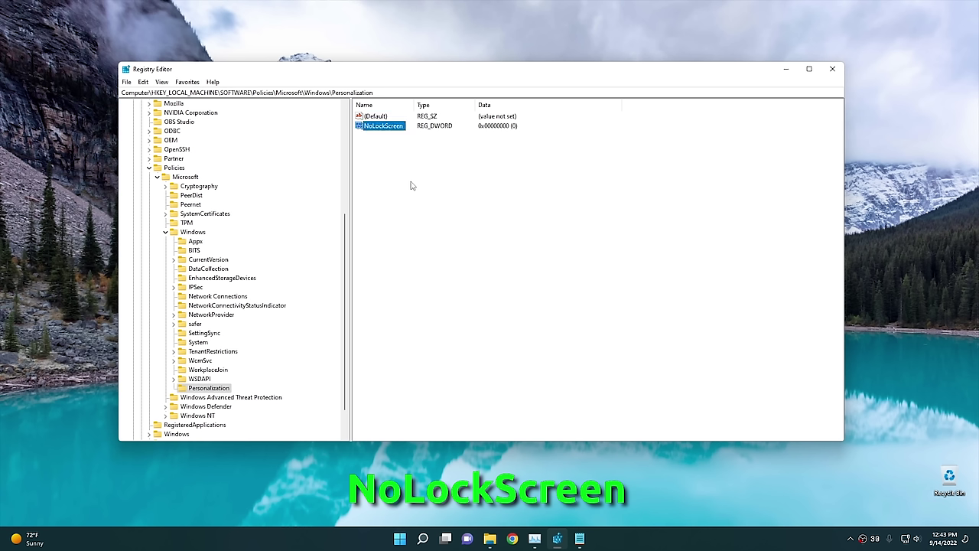
Set the value data of NoLockScreen to 1.
double_click(383, 127)
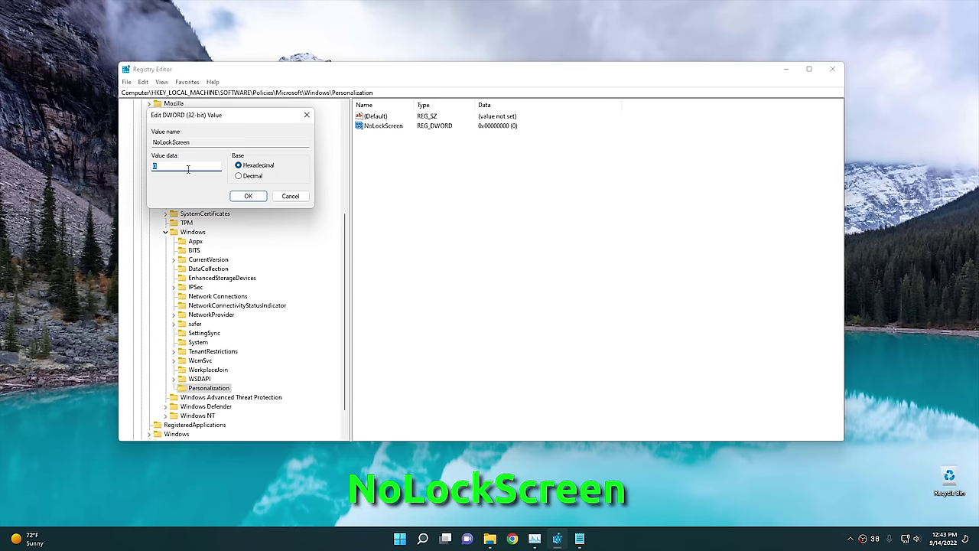
click(231, 198)
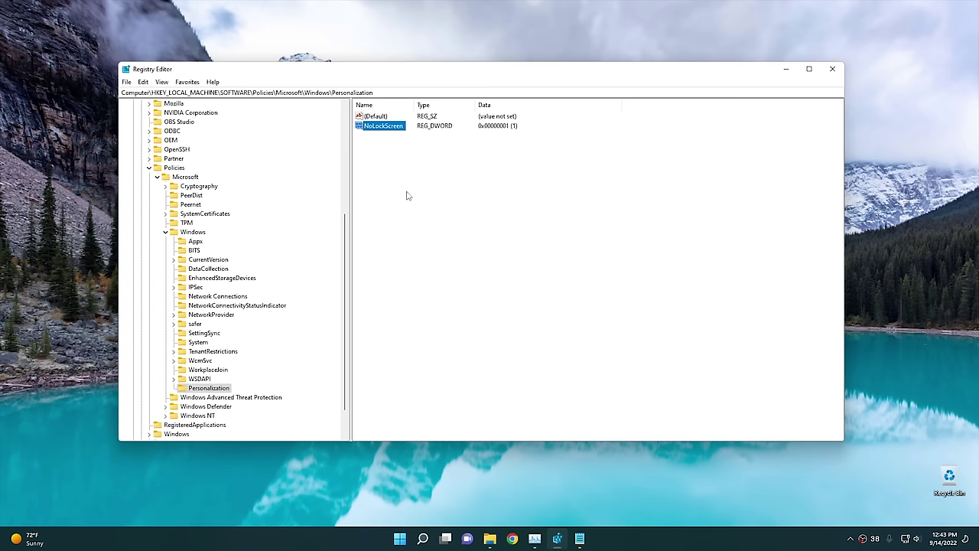
Lock the computer to test the NoLockScreen setting, and sign back in to the desktop.
click(399, 538)
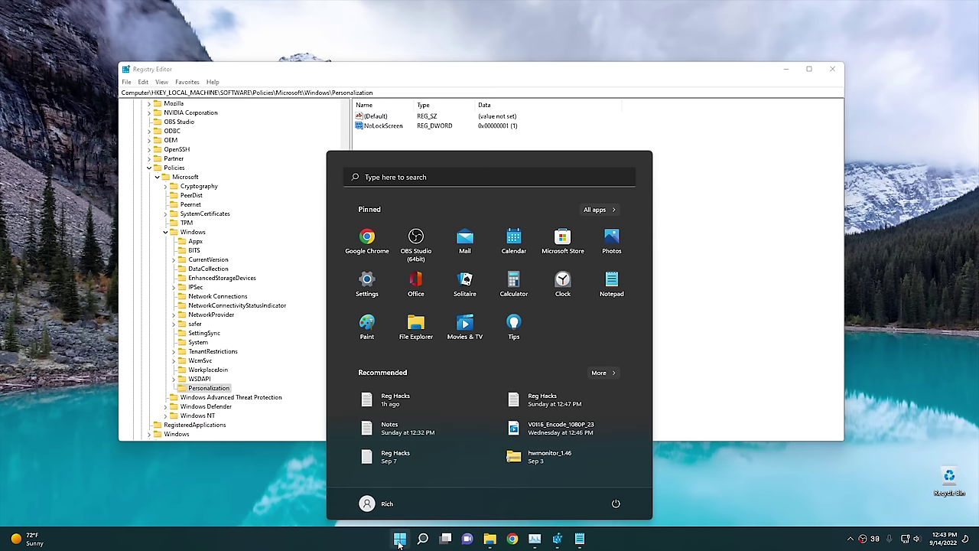
click(372, 509)
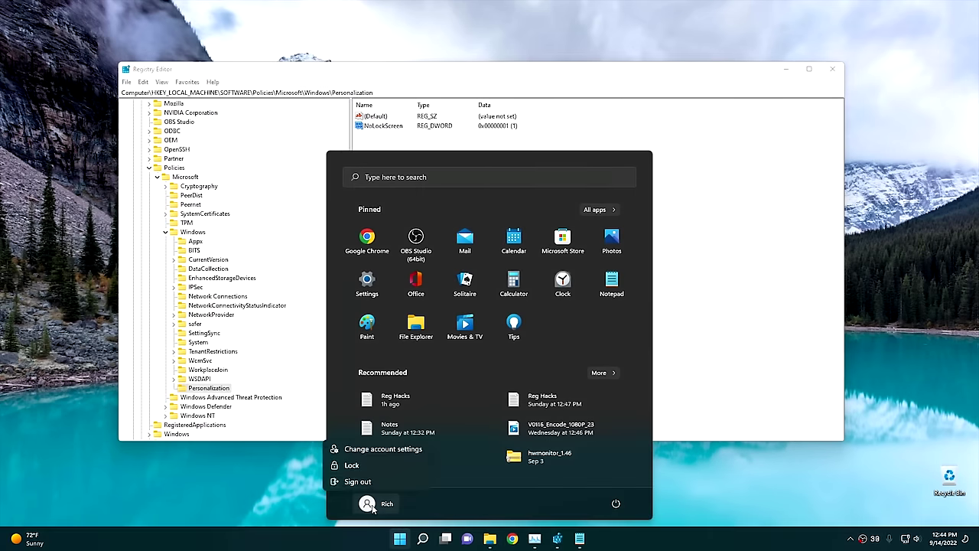
click(368, 466)
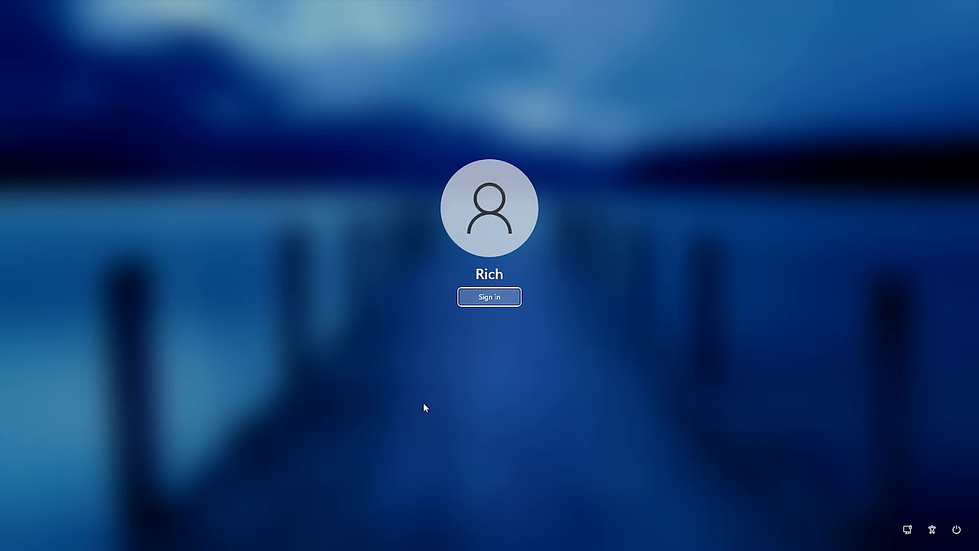
click(489, 298)
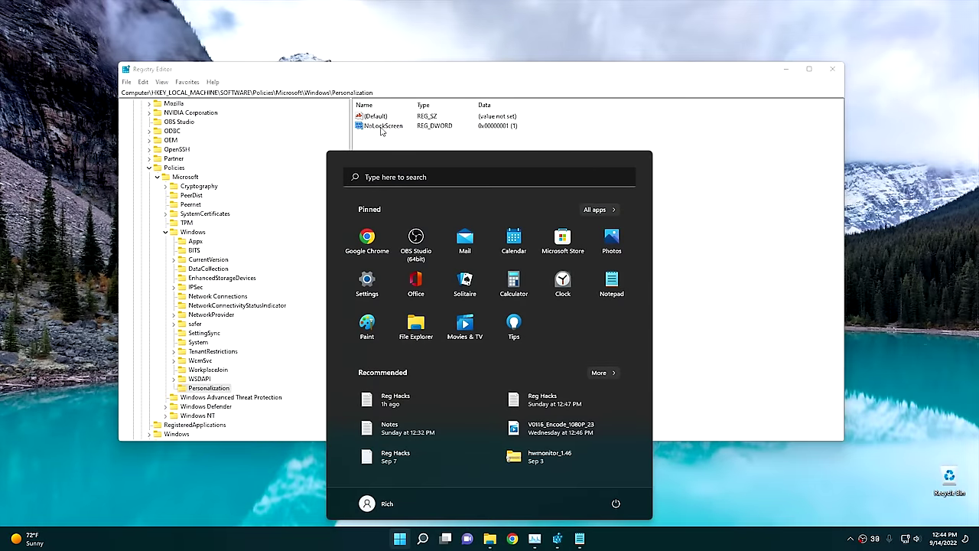
key(Escape)
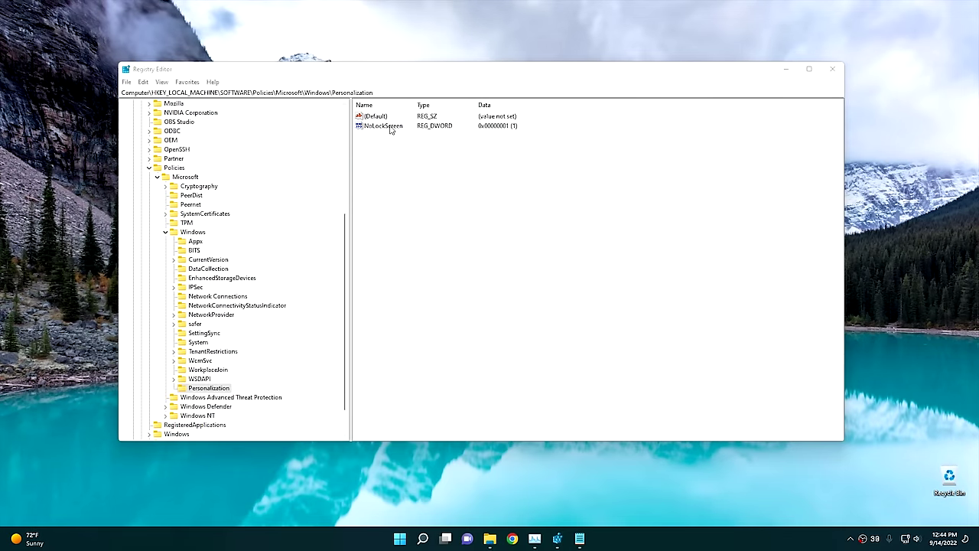
Set the value data of NoLockScreen to 0.
double_click(386, 126)
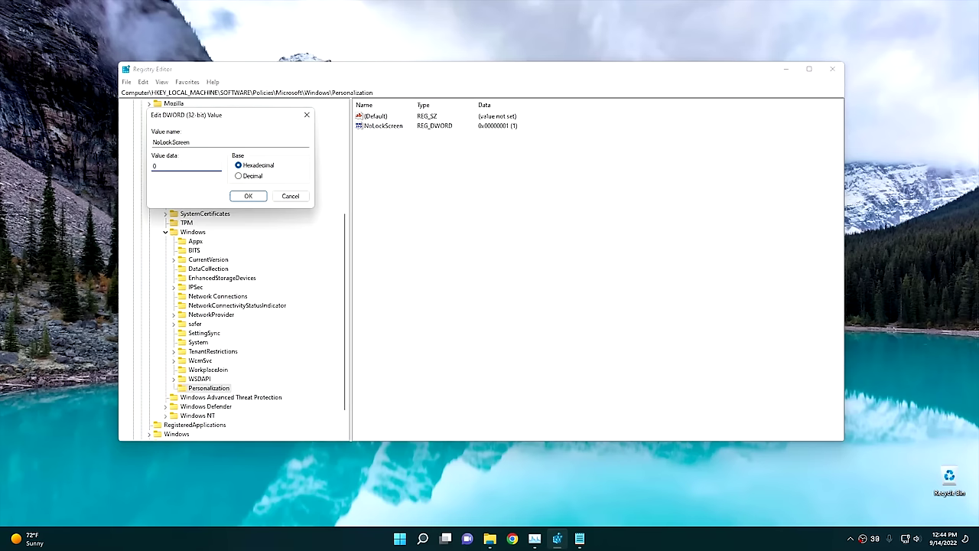
click(243, 197)
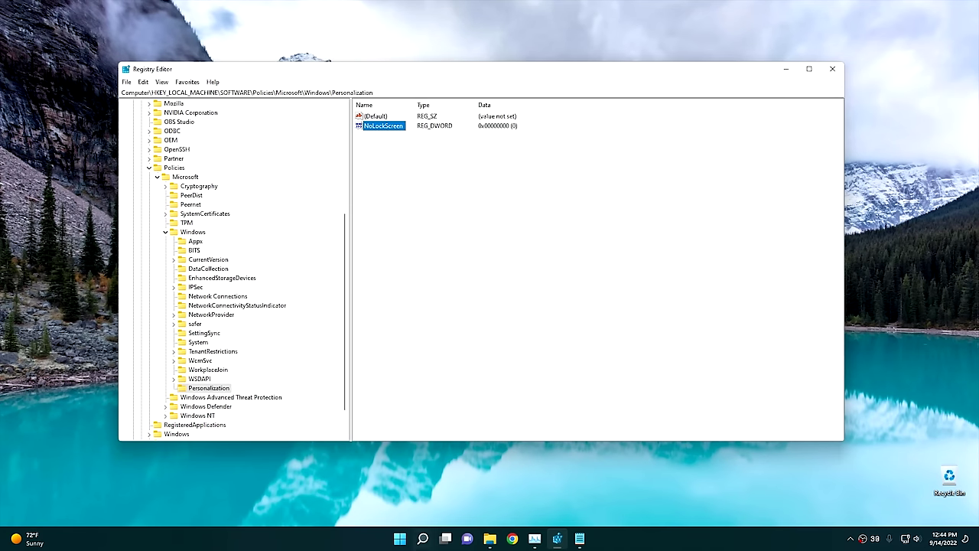
Lock the computer again to check the lock screen with NoLockScreen at 0, dismiss it and sign back in.
click(399, 540)
click(382, 505)
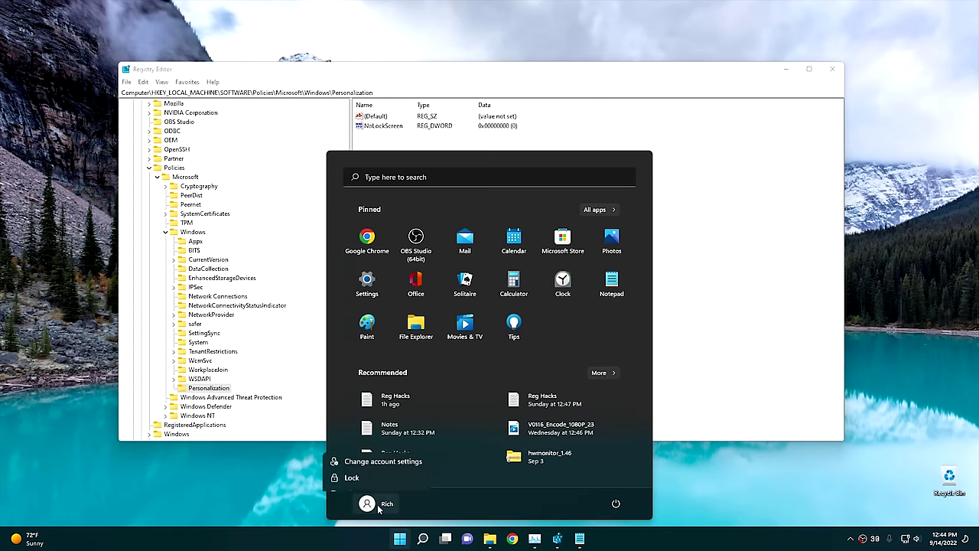
click(372, 468)
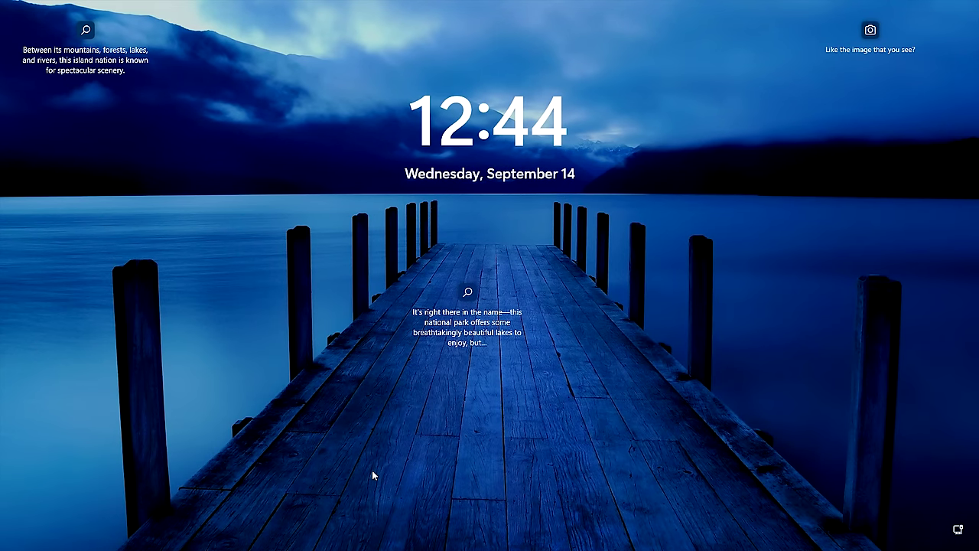
mouse_move(437, 344)
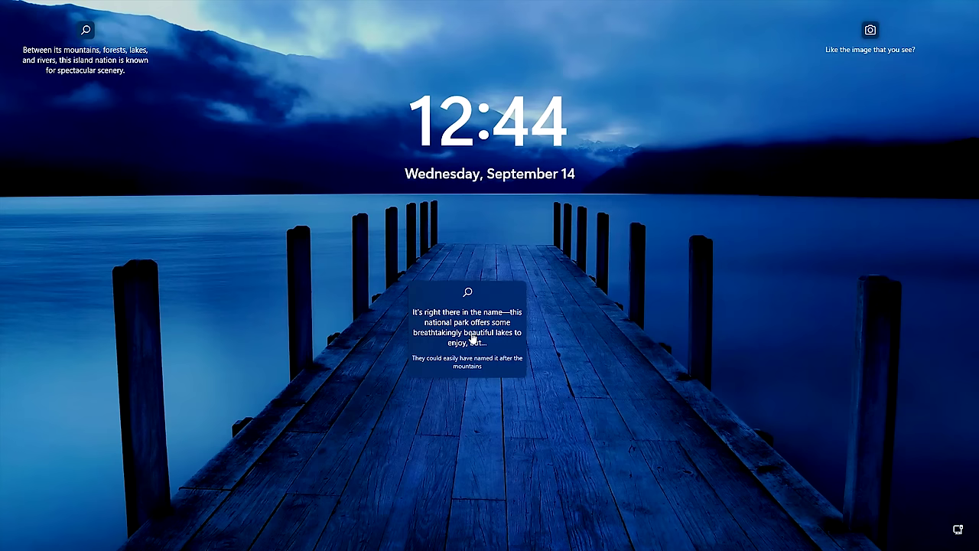
click(575, 281)
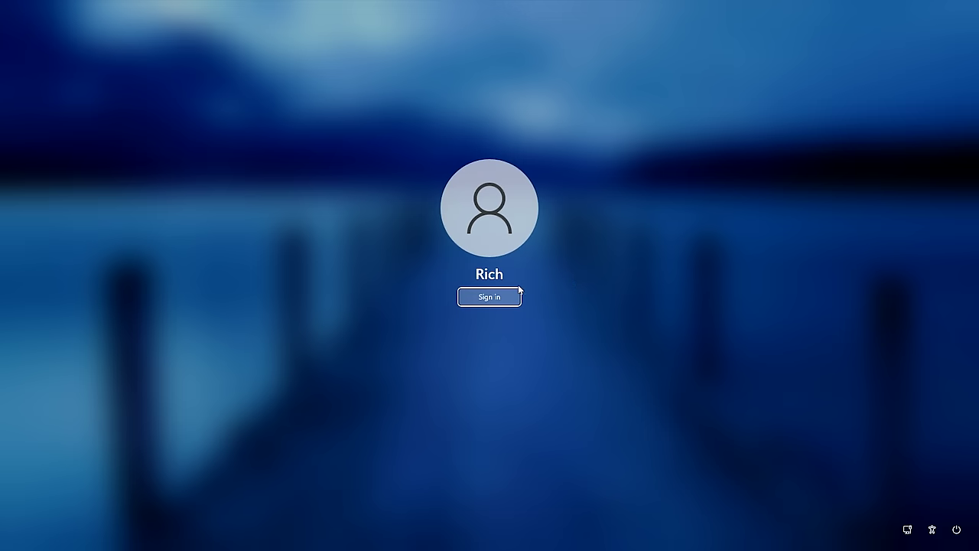
click(490, 299)
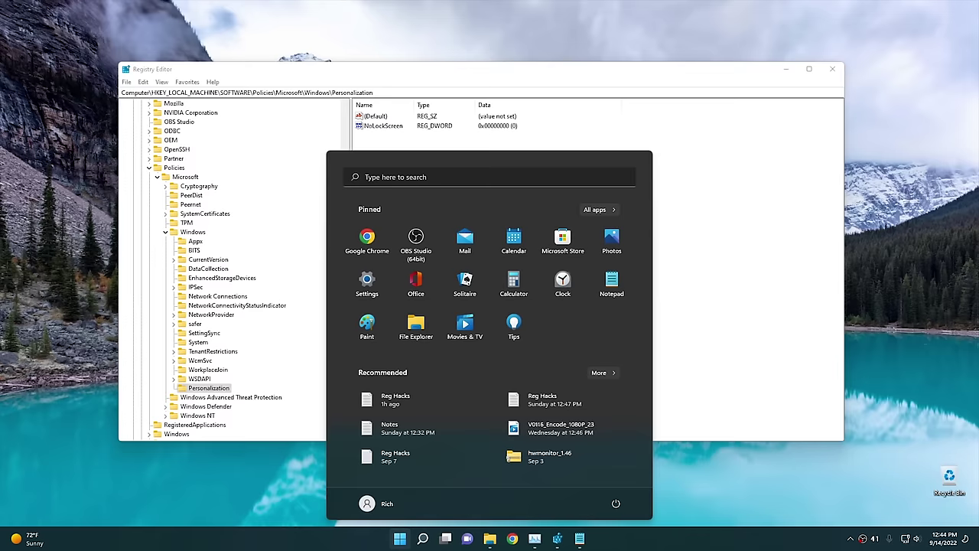